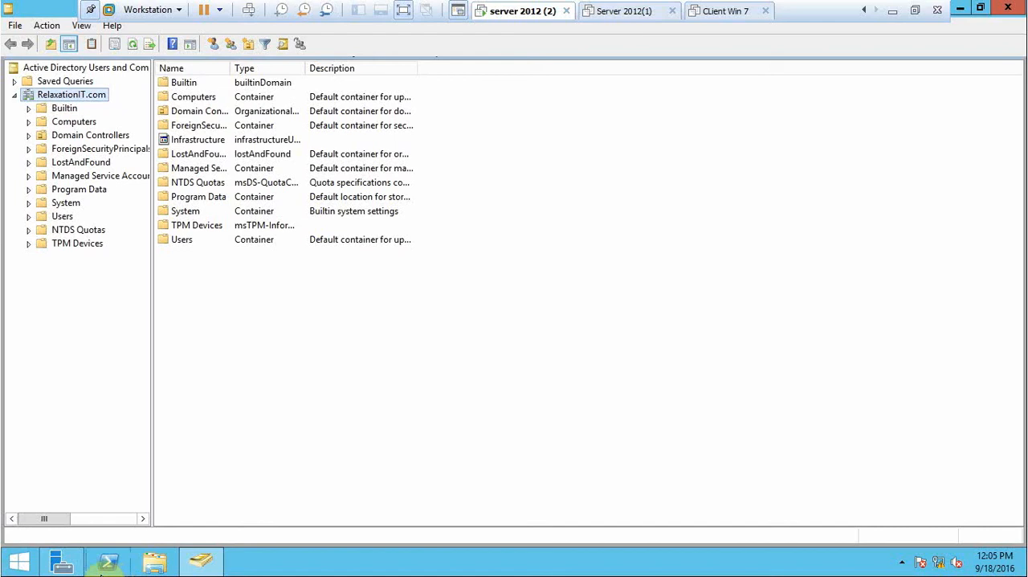
Create an organizational unit named sales in the RelaxationIT.com domain, keeping protection from accidental deletion enabled.
{"action": "mouse_move", "coordinate": [48, 570]}
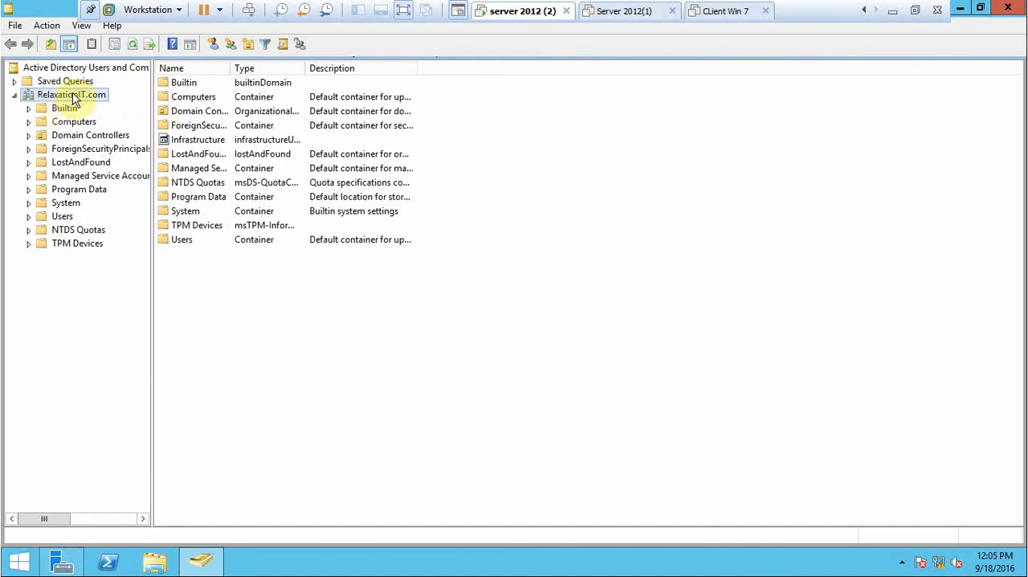
{"action": "right_click", "coordinate": [73, 95]}
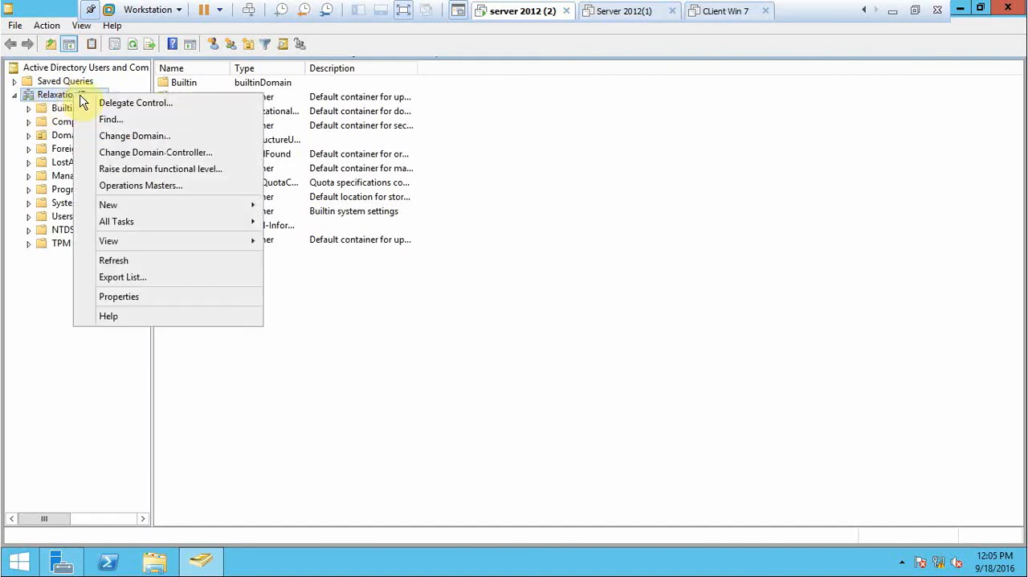
{"action": "mouse_move", "coordinate": [195, 206]}
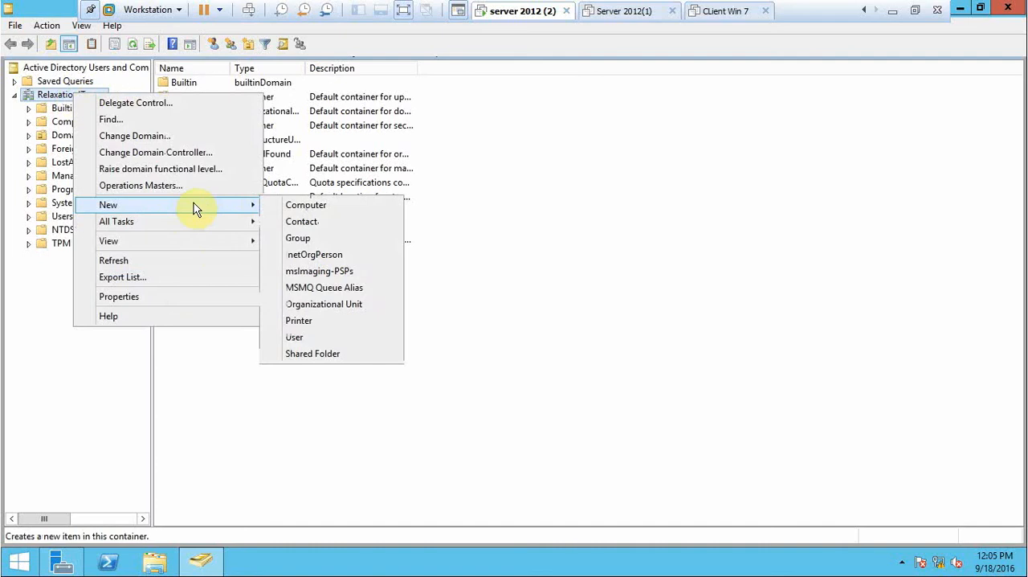
{"action": "left_click", "coordinate": [289, 303]}
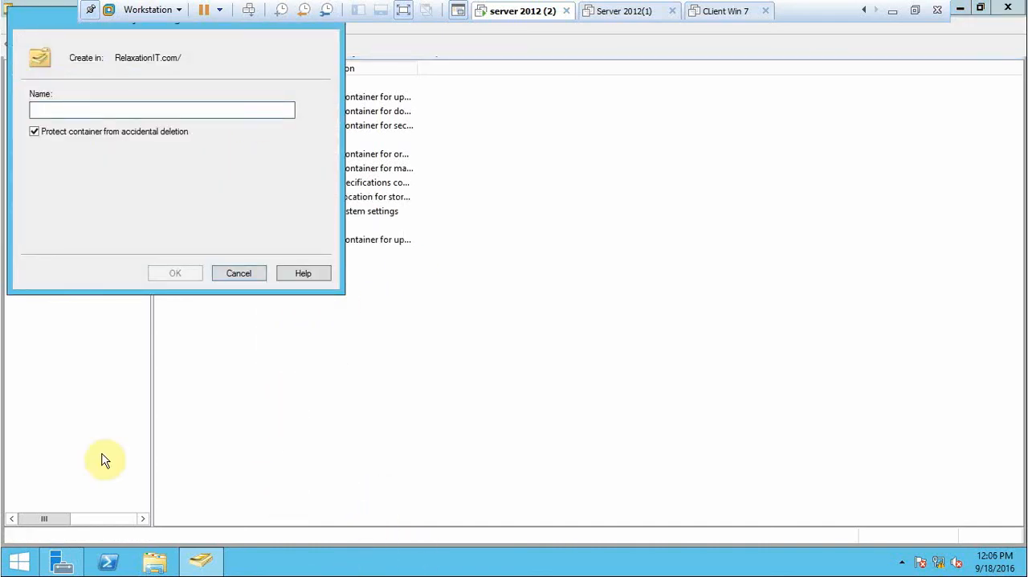
{"action": "type", "text": "salp"}
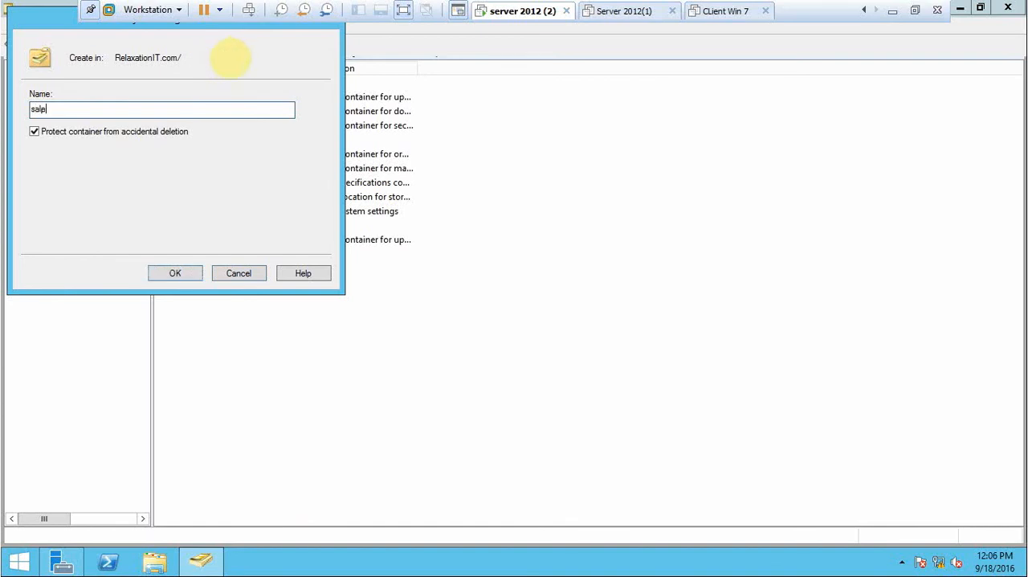
{"action": "type", "text": "s"}
{"action": "left_click", "coordinate": [158, 273]}
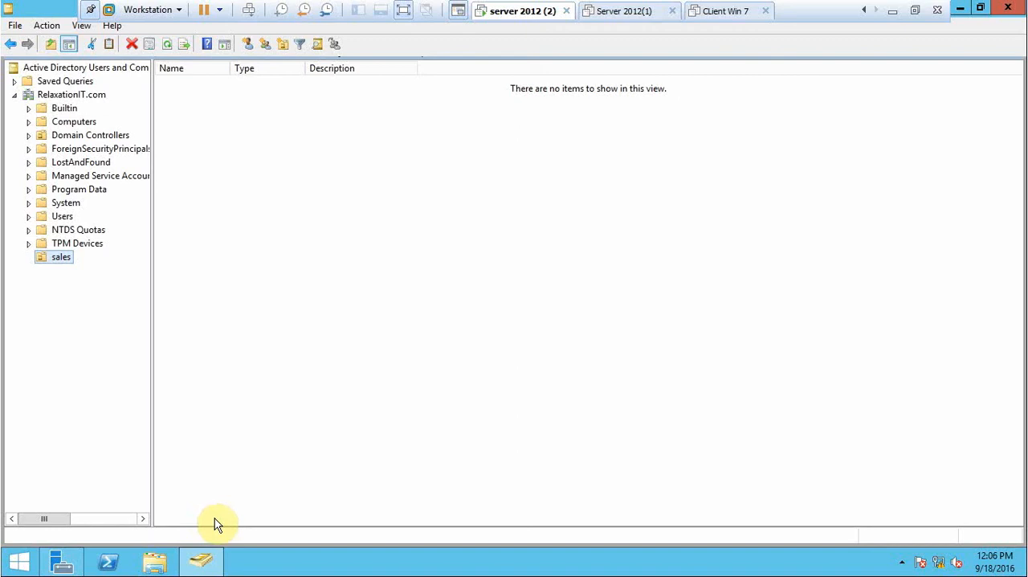
Open Notepad from the Run prompt, maximize its window, and enter the word object.
{"action": "mouse_move", "coordinate": [218, 565]}
{"action": "key", "text": "super+r"}
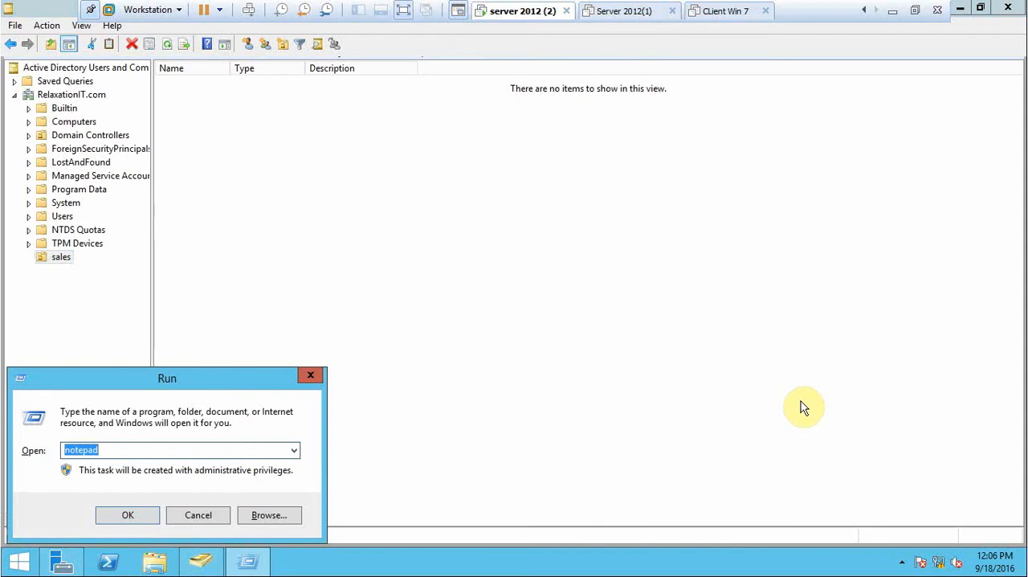
{"action": "key", "text": "Return"}
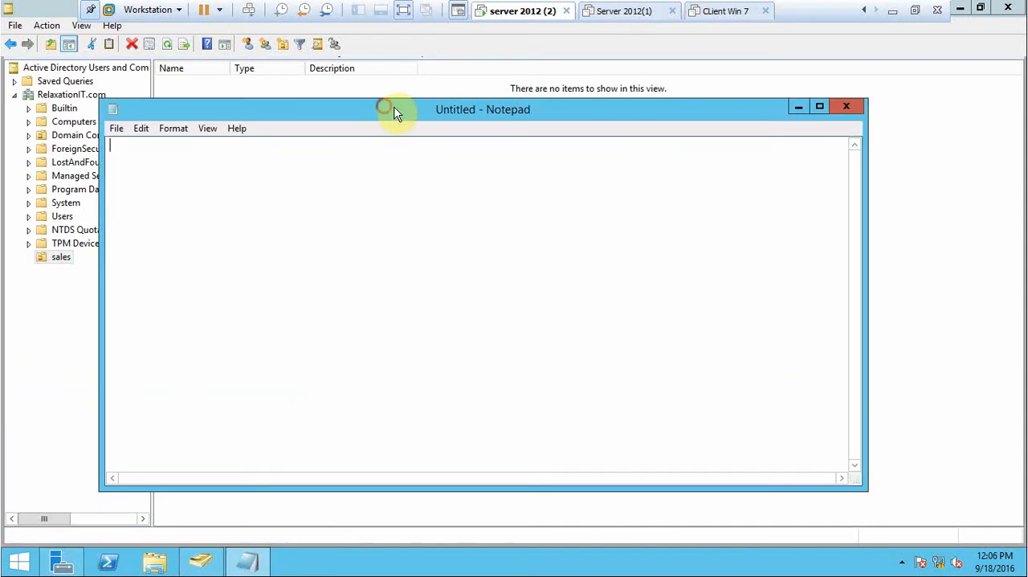
{"action": "left_click_drag", "start_coordinate": [391, 113], "coordinate": [454, 102]}
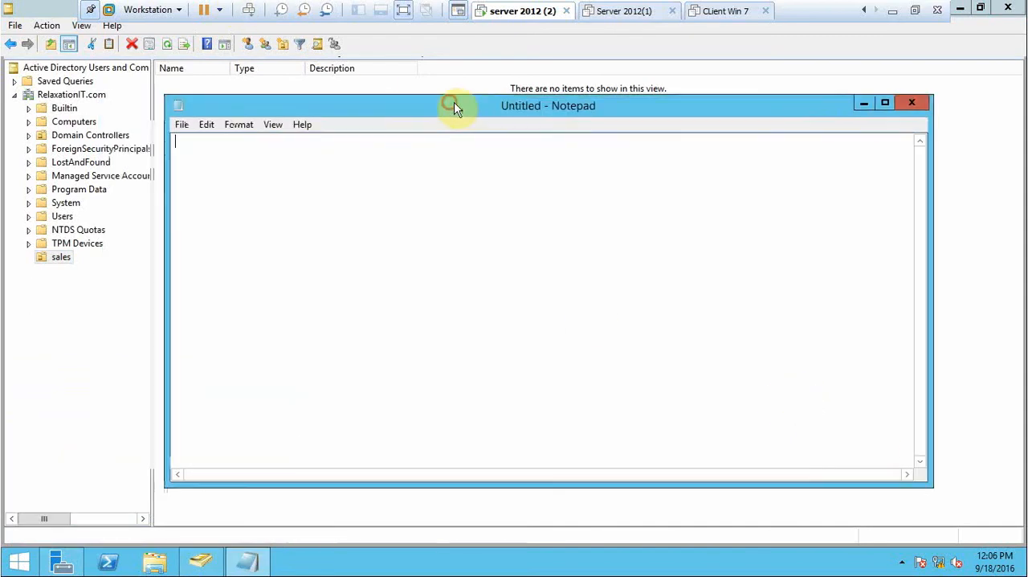
{"action": "left_click", "coordinate": [884, 103]}
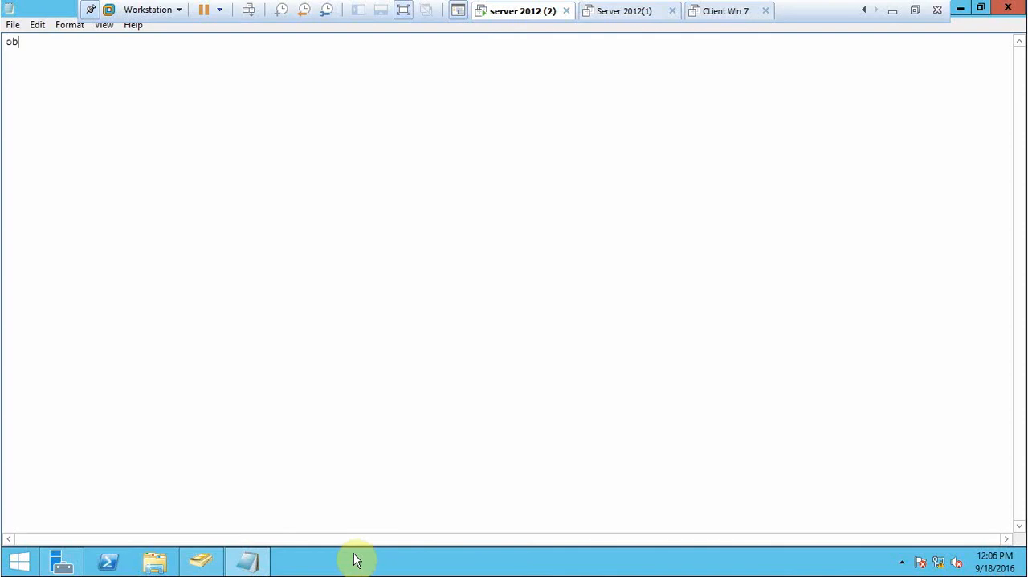
{"action": "type", "text": "t"}
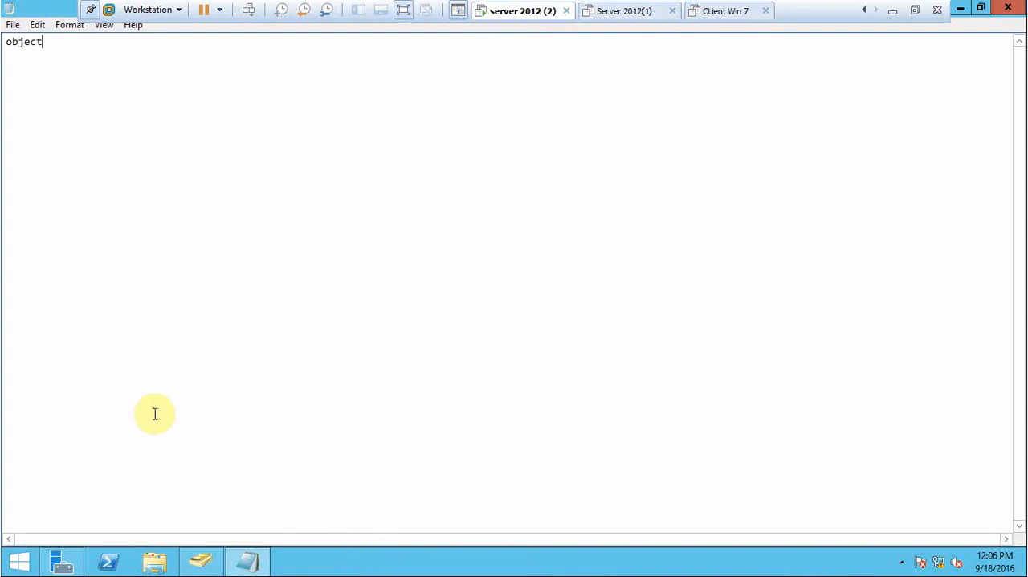
Set the Notepad font size to 28, keeping the Consolas Regular font.
{"action": "left_click", "coordinate": [63, 25]}
{"action": "left_click", "coordinate": [91, 57]}
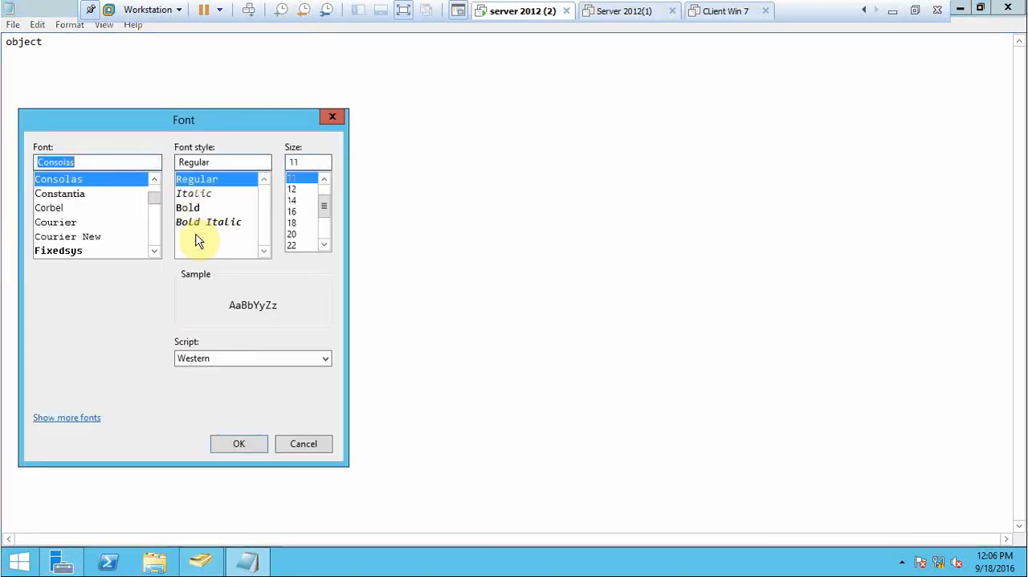
{"action": "left_click", "coordinate": [322, 245]}
{"action": "left_click", "coordinate": [322, 246]}
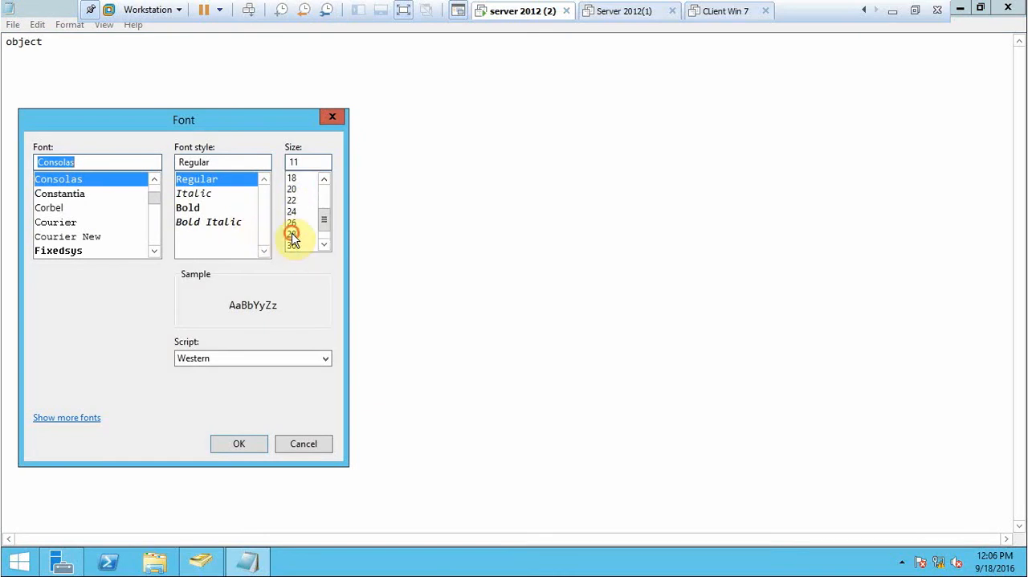
{"action": "left_click", "coordinate": [293, 233]}
{"action": "left_click", "coordinate": [249, 444]}
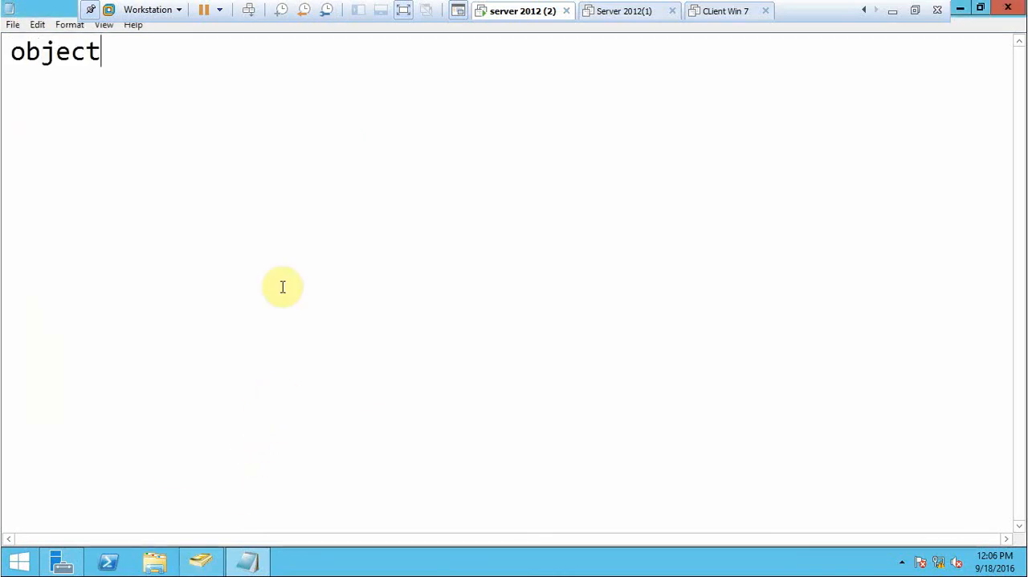
Complete the header line so it reads objectclass,SamAccountname,DN.
{"action": "type", "text": "cl"}
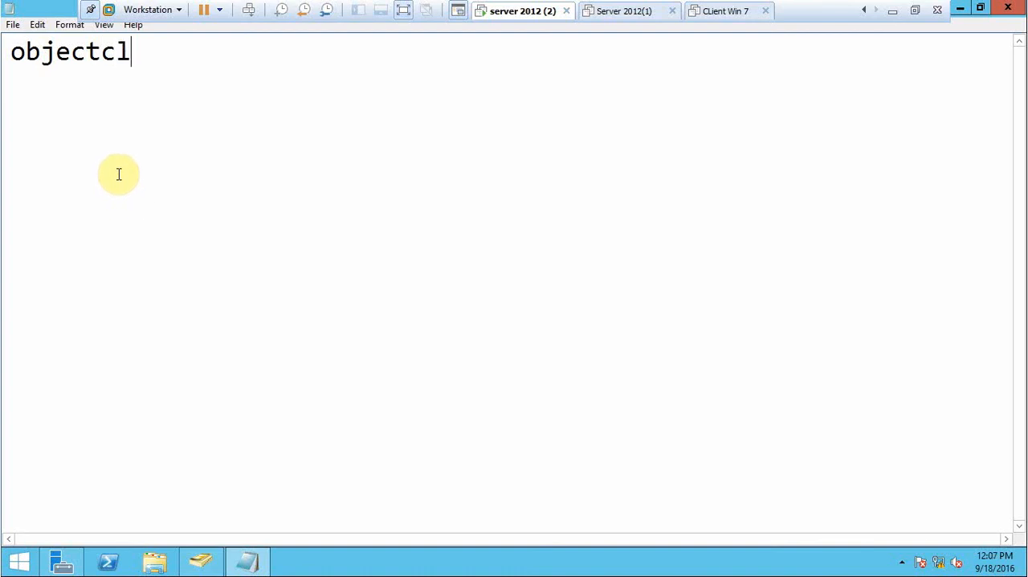
{"action": "type", "text": "ass"}
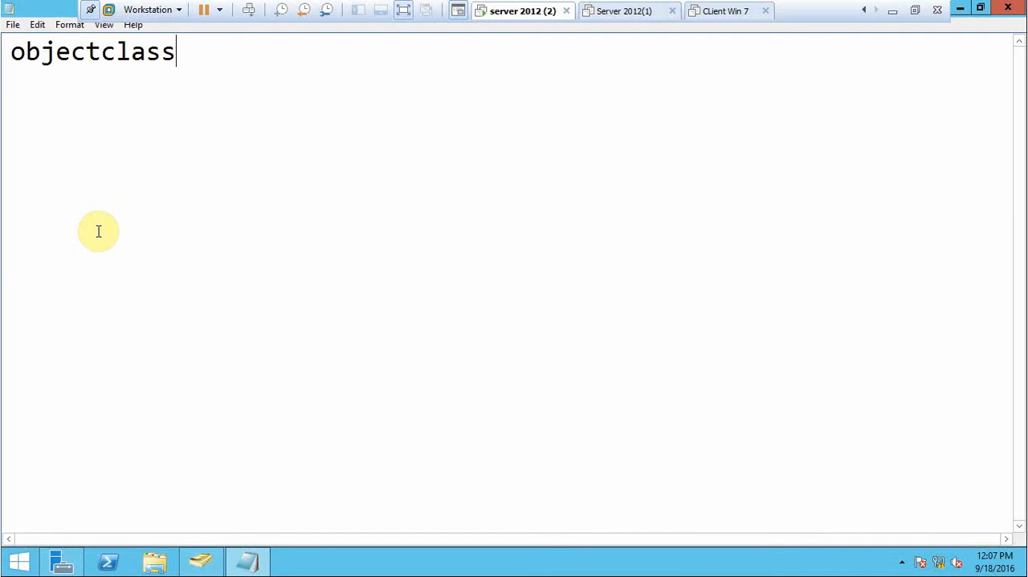
{"action": "type", "text": ","}
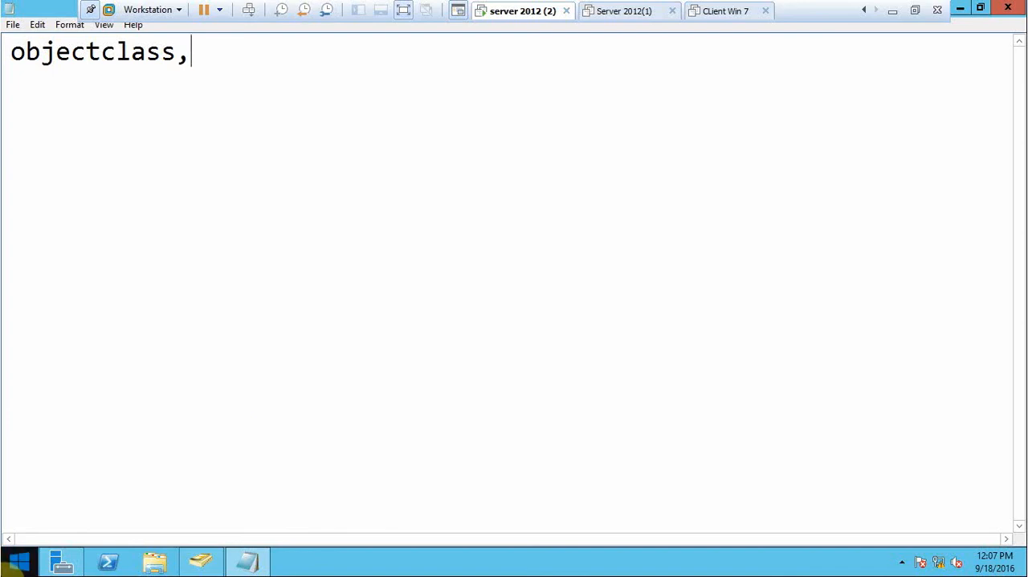
{"action": "type", "text": "Sam"}
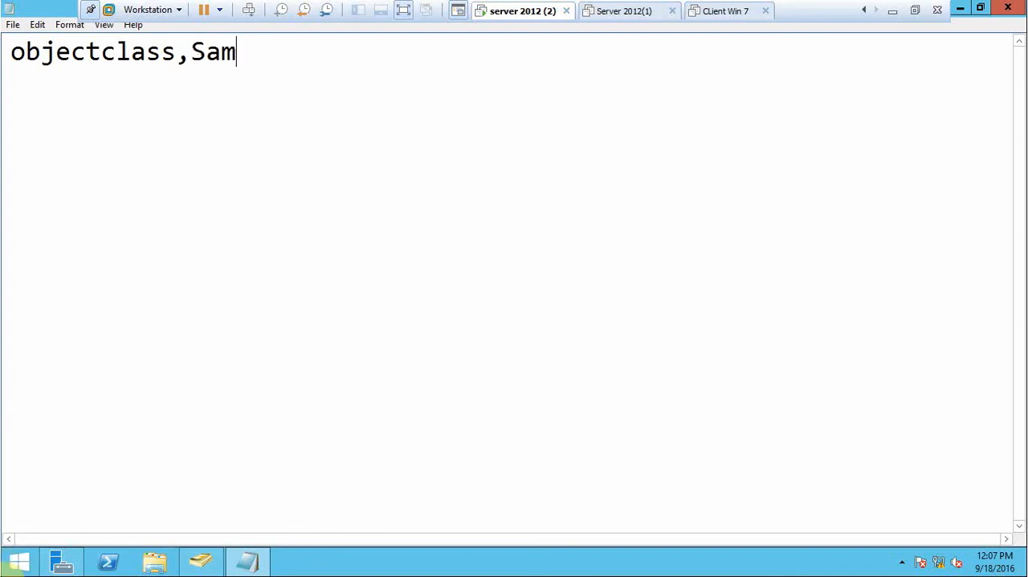
{"action": "type", "text": "Account"}
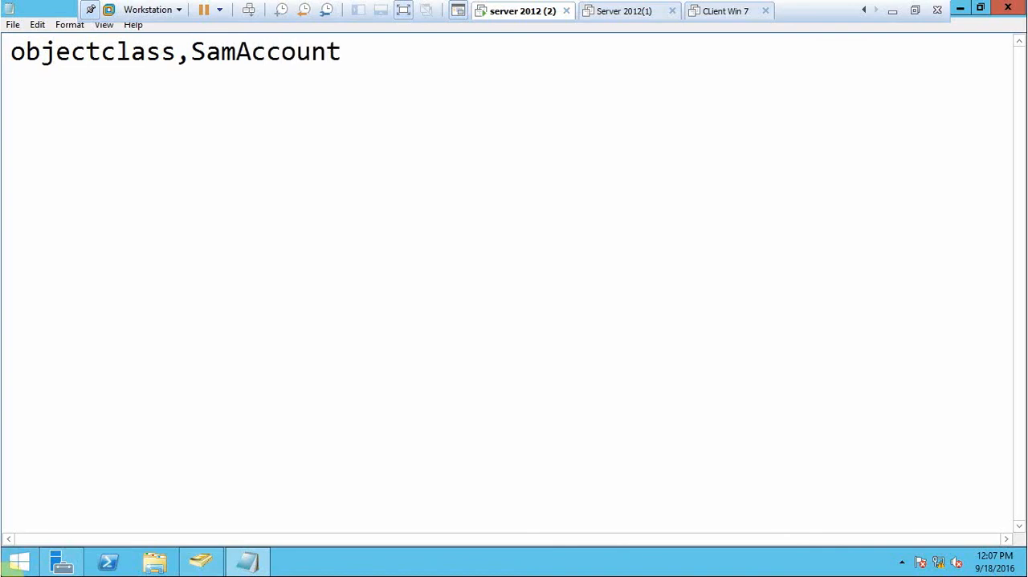
{"action": "type", "text": "name"}
{"action": "right_click", "coordinate": [4, 569]}
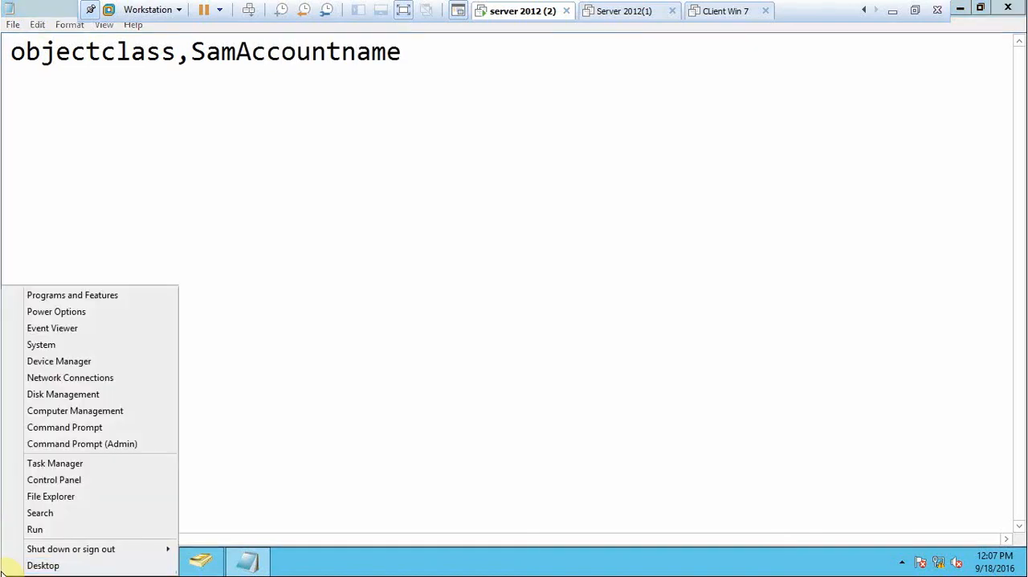
{"action": "left_click", "coordinate": [404, 51]}
{"action": "type", "text": ","}
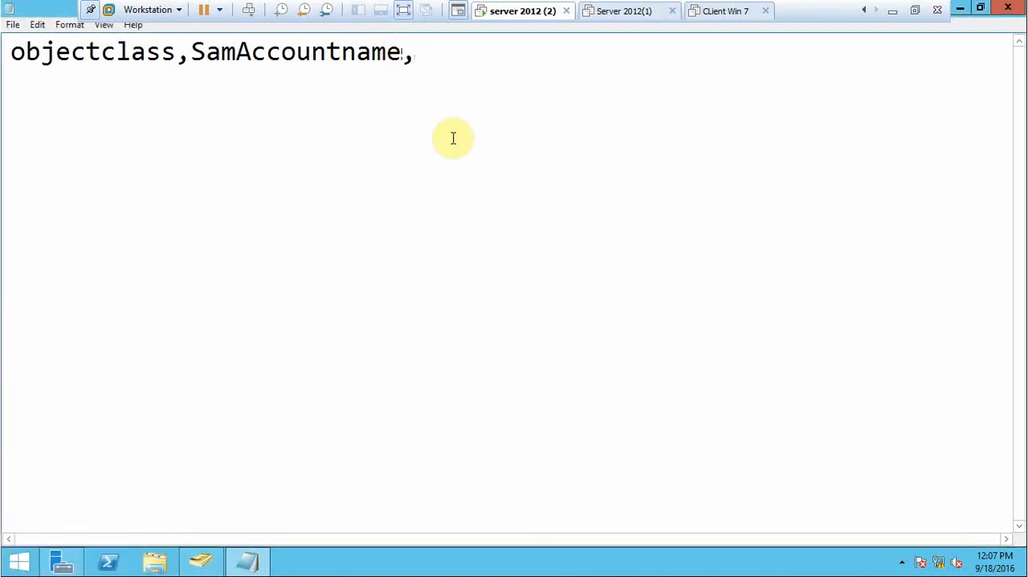
{"action": "type", "text": "DN"}
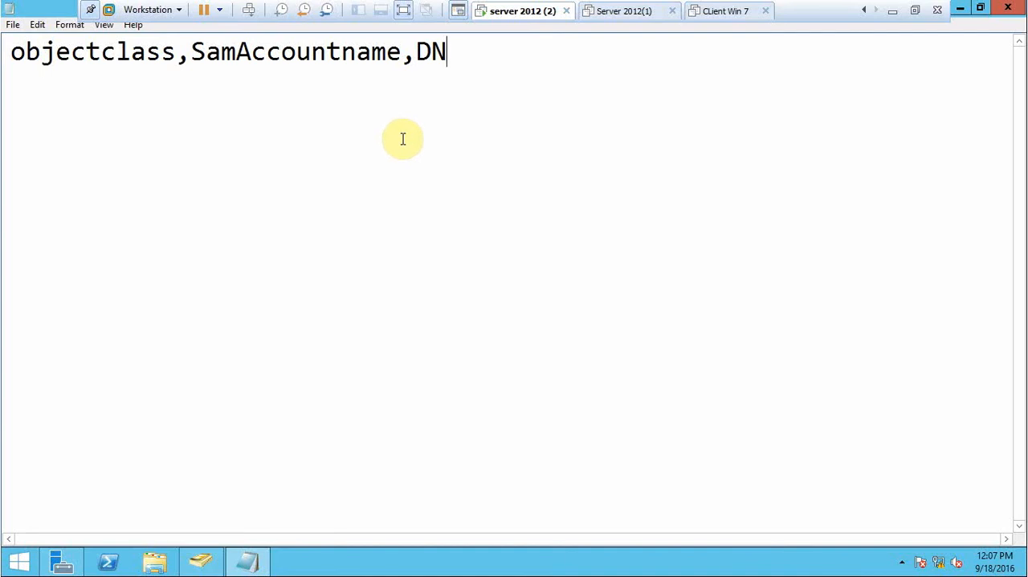
Leave a blank line below the header and start a record with user,user1, followed by an opening double quote.
{"action": "key", "text": "Return"}
{"action": "key", "text": "Return"}
{"action": "type", "text": "user"}
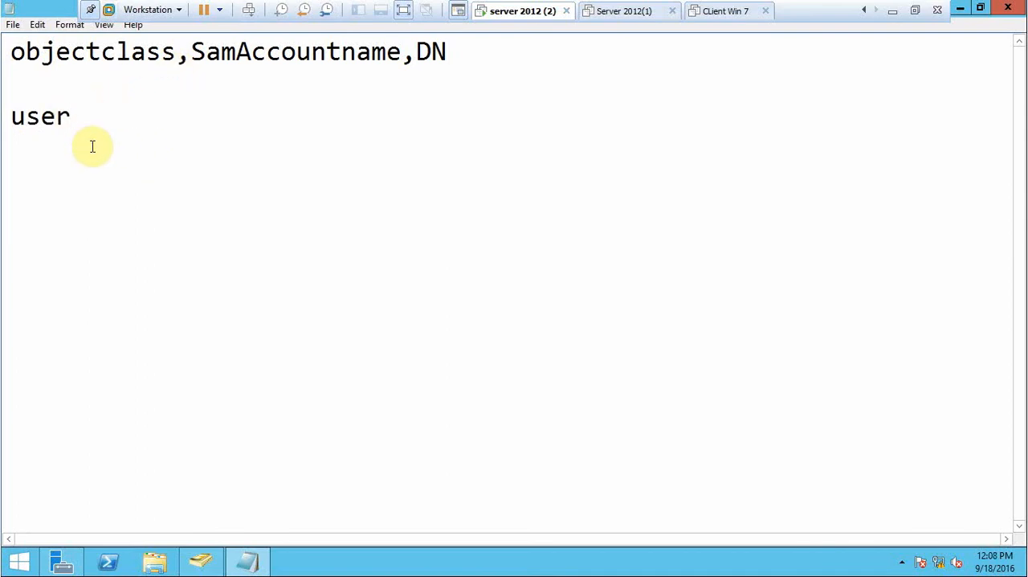
{"action": "type", "text": ","}
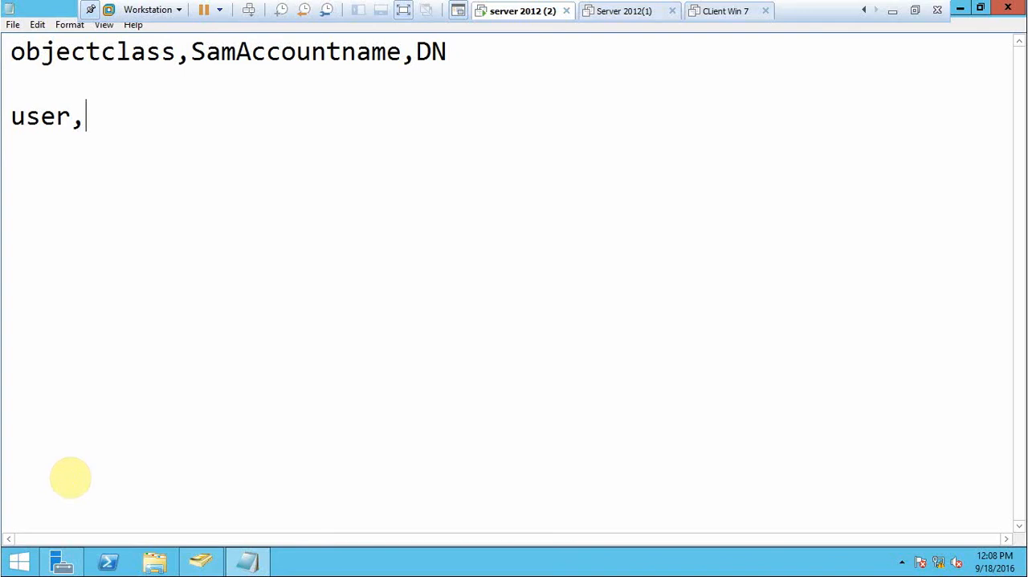
{"action": "type", "text": "user1"}
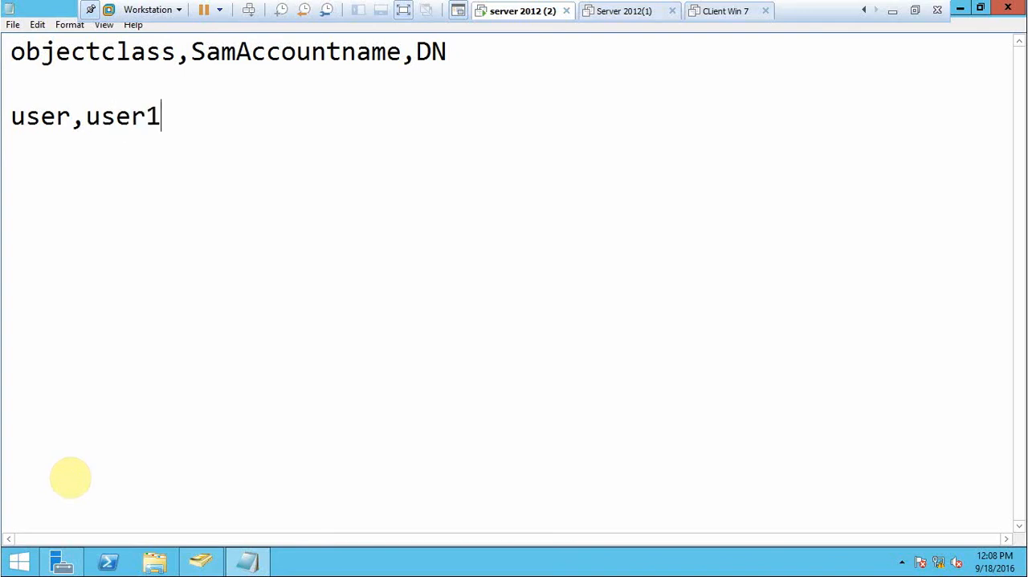
{"action": "right_click", "coordinate": [209, 265]}
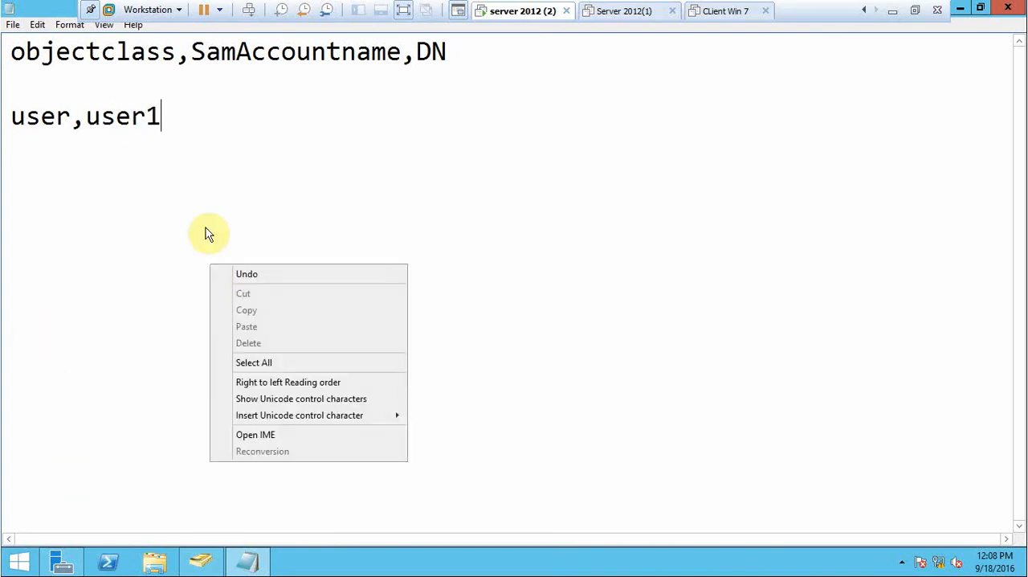
{"action": "left_click", "coordinate": [202, 186]}
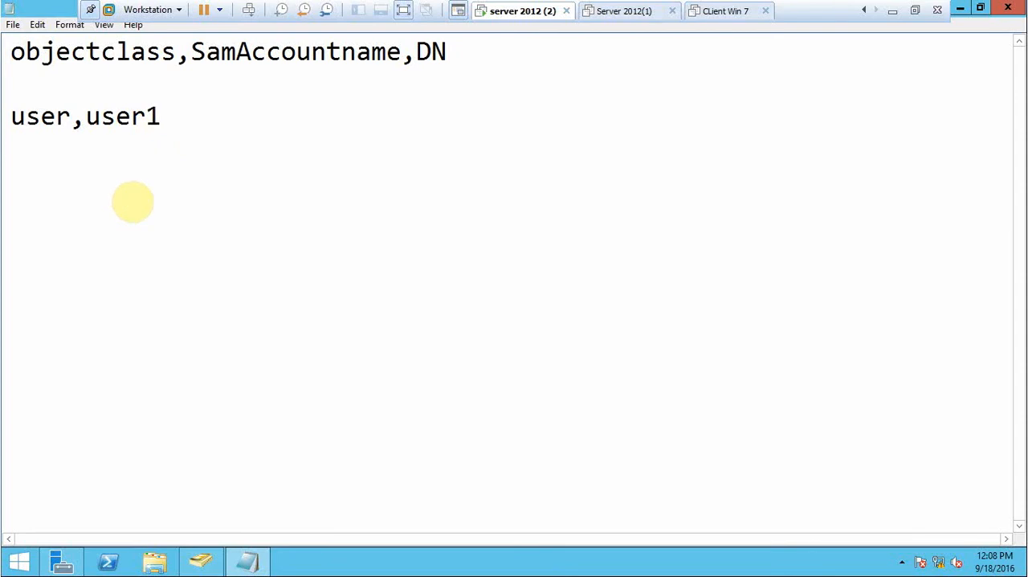
{"action": "type", "text": ","}
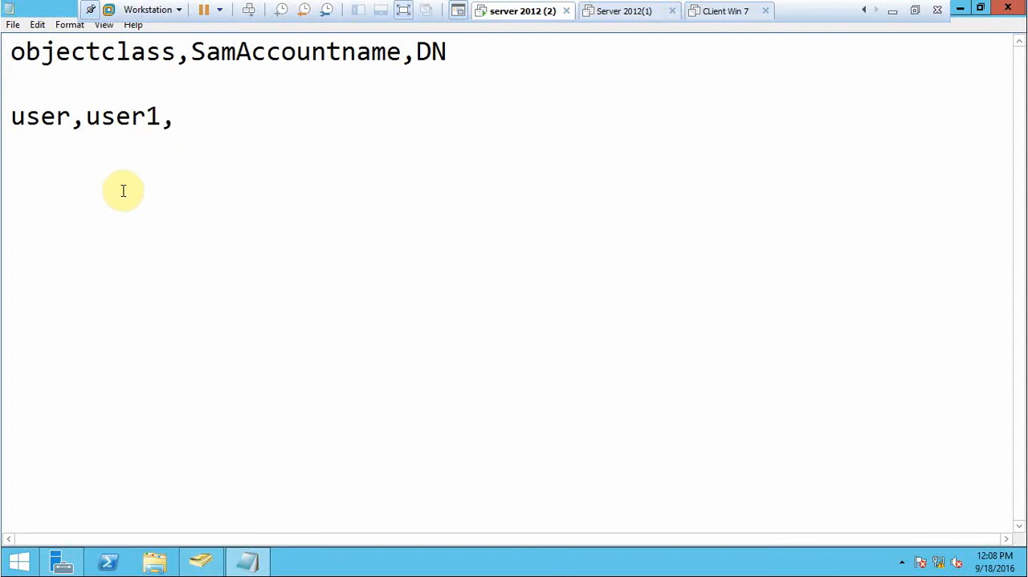
{"action": "type", "text": "\""}
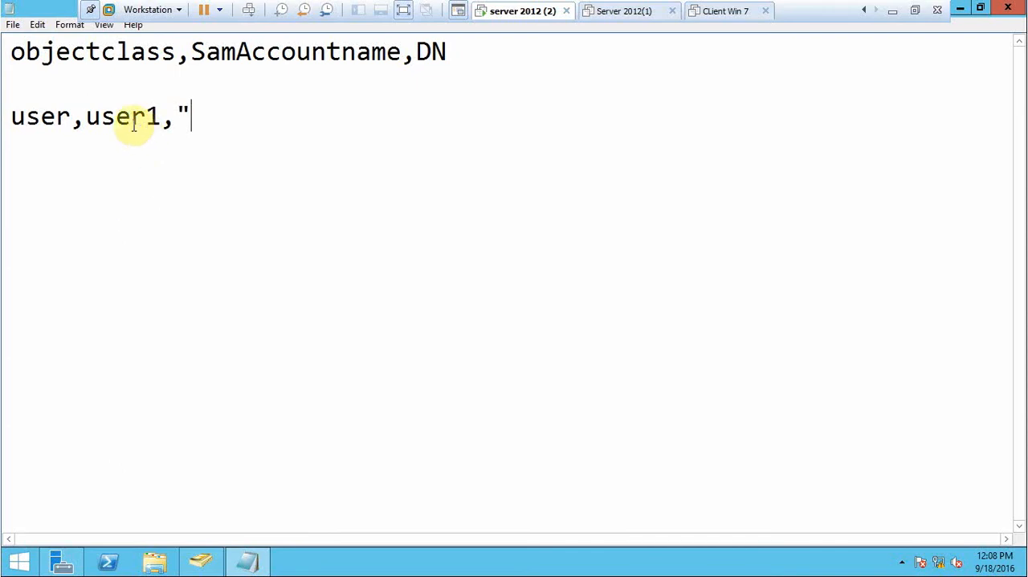
Check the sales organizational unit in Active Directory Users and Computers, and return to Notepad to add CN=user1, after the record's opening quote.
{"action": "left_click", "coordinate": [202, 563]}
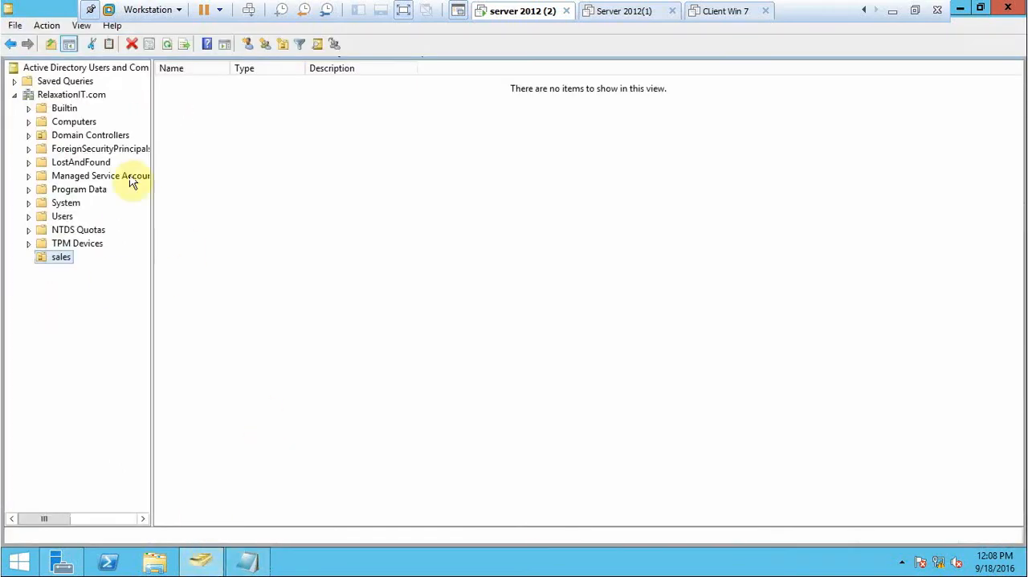
{"action": "left_click", "coordinate": [62, 258]}
{"action": "left_click", "coordinate": [251, 567]}
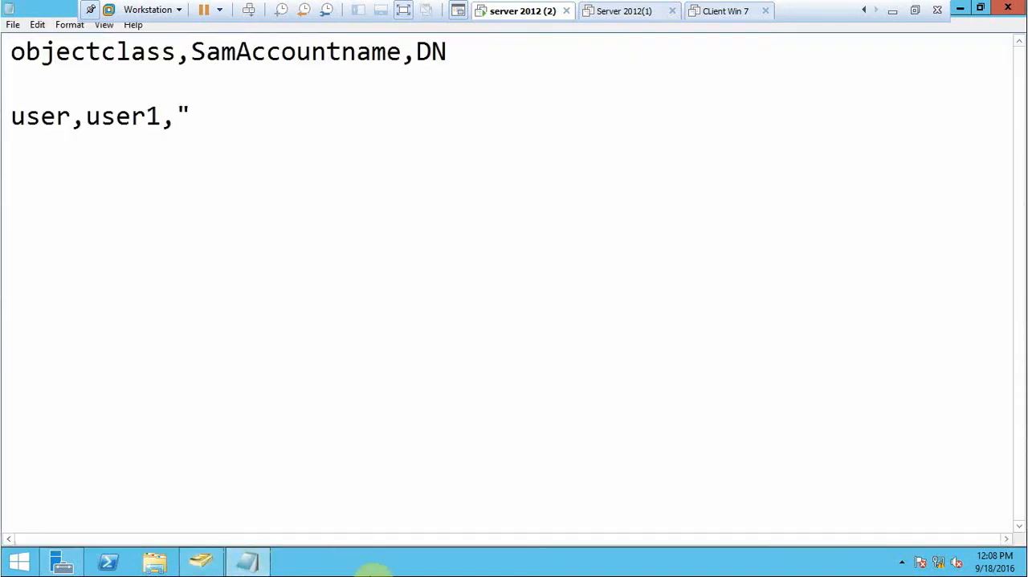
{"action": "type", "text": "CN="}
{"action": "mouse_move", "coordinate": [84, 568]}
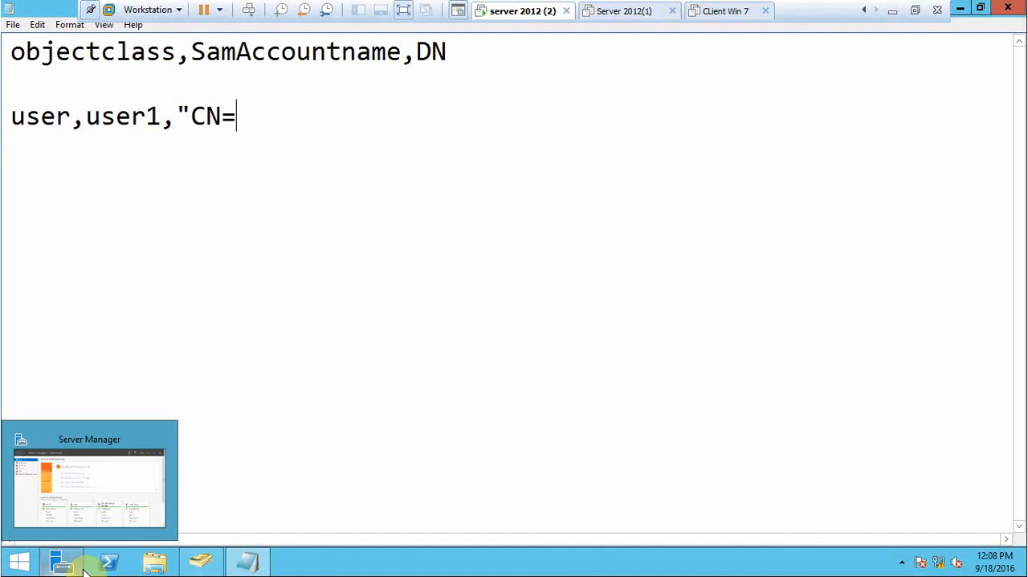
{"action": "type", "text": "user1"}
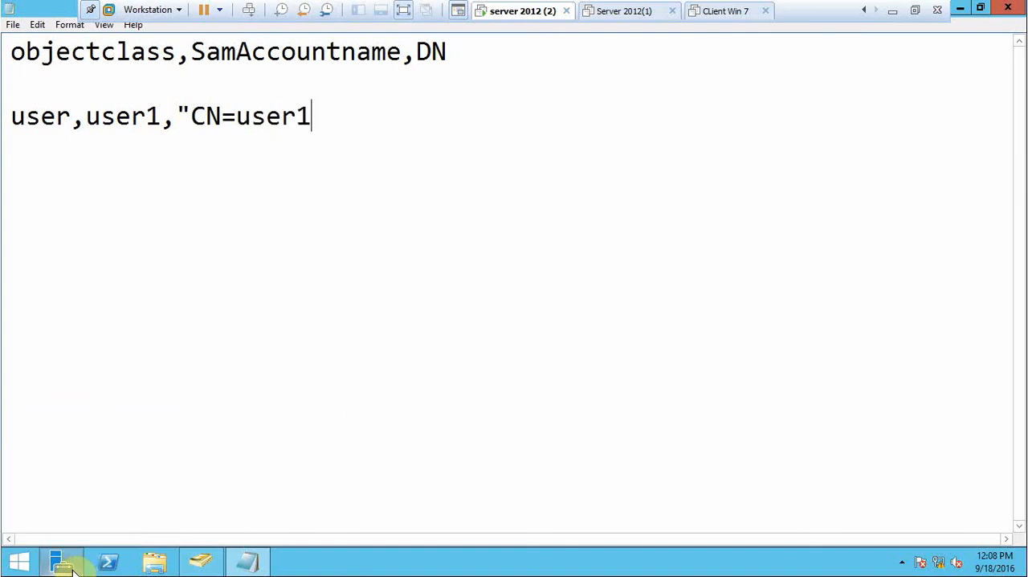
{"action": "right_click", "coordinate": [10, 553]}
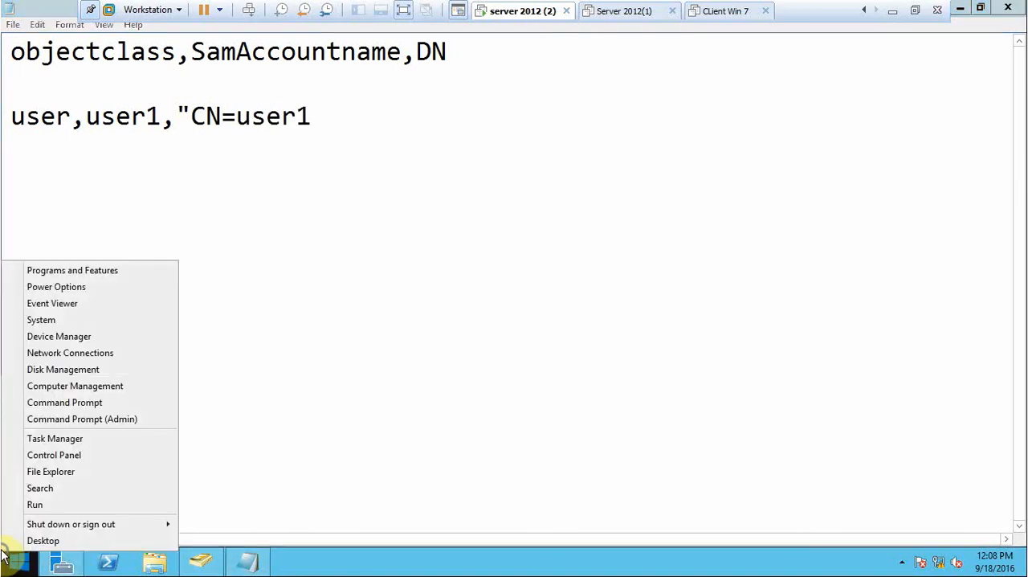
{"action": "left_click", "coordinate": [480, 123]}
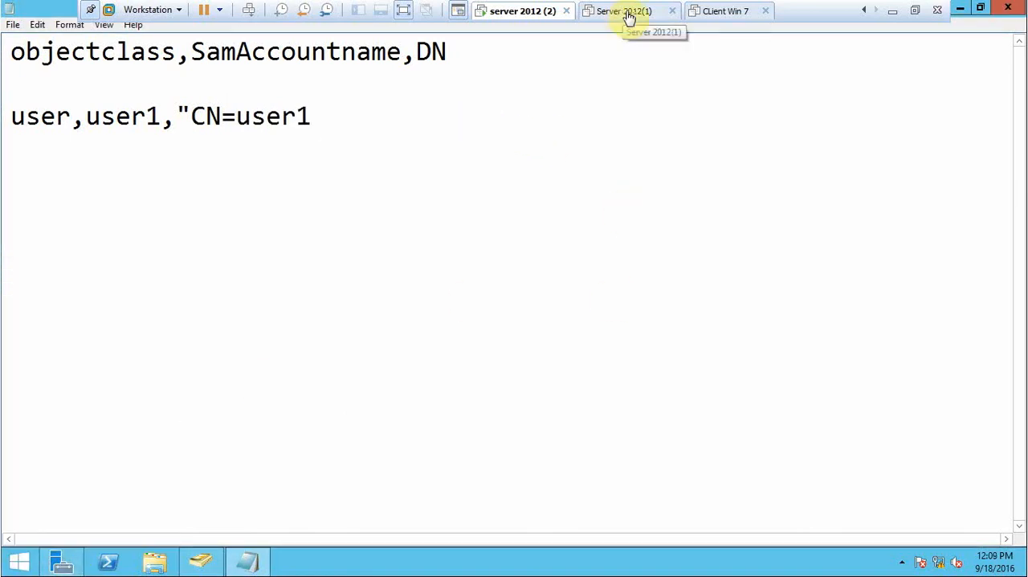
{"action": "type", "text": ","}
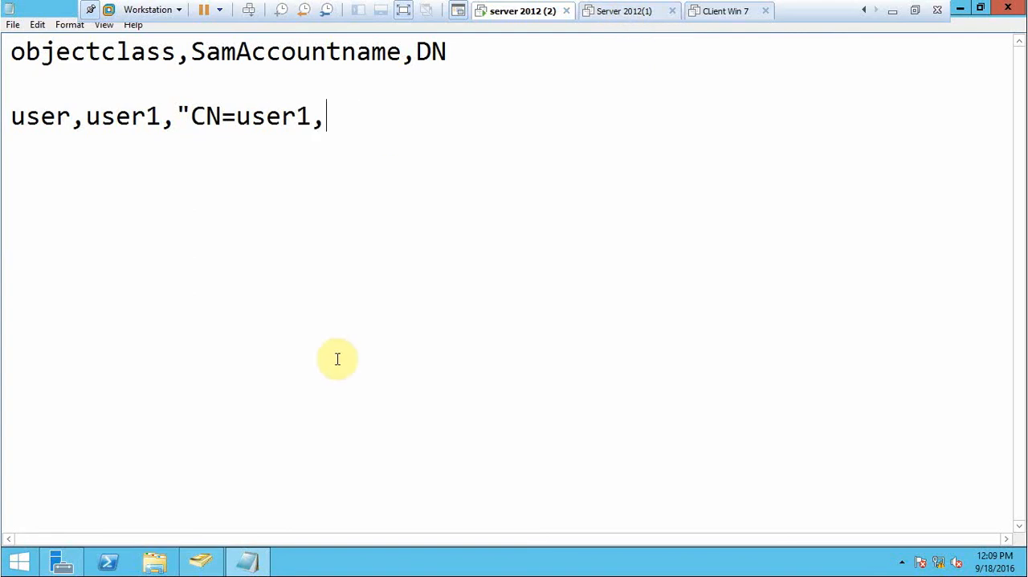
Check the organizational unit's name in Active Directory Users and Computers, and add ou=sales, to the user1 record in Notepad.
{"action": "left_click", "coordinate": [200, 561]}
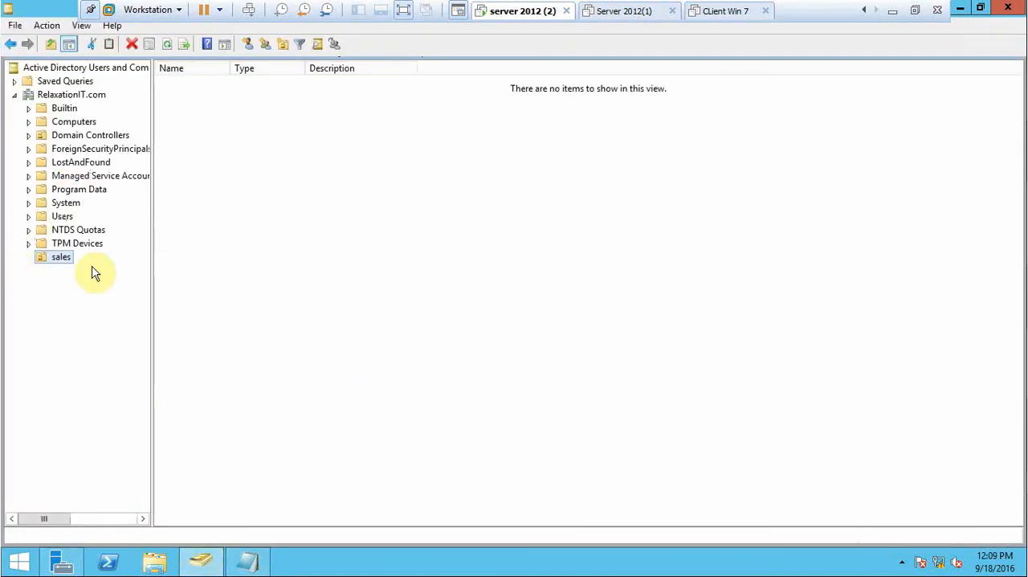
{"action": "left_click", "coordinate": [255, 562]}
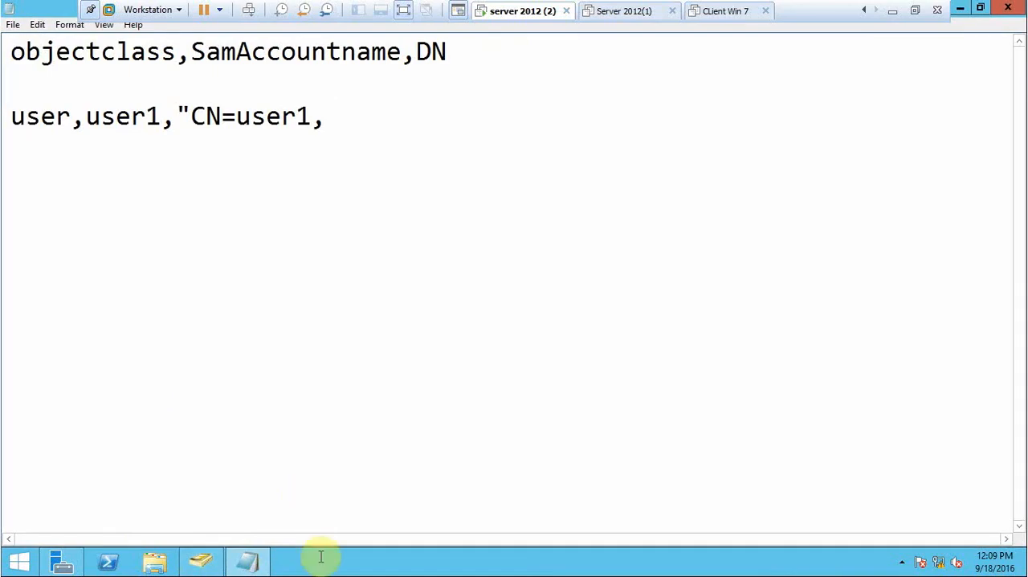
{"action": "type", "text": "s"}
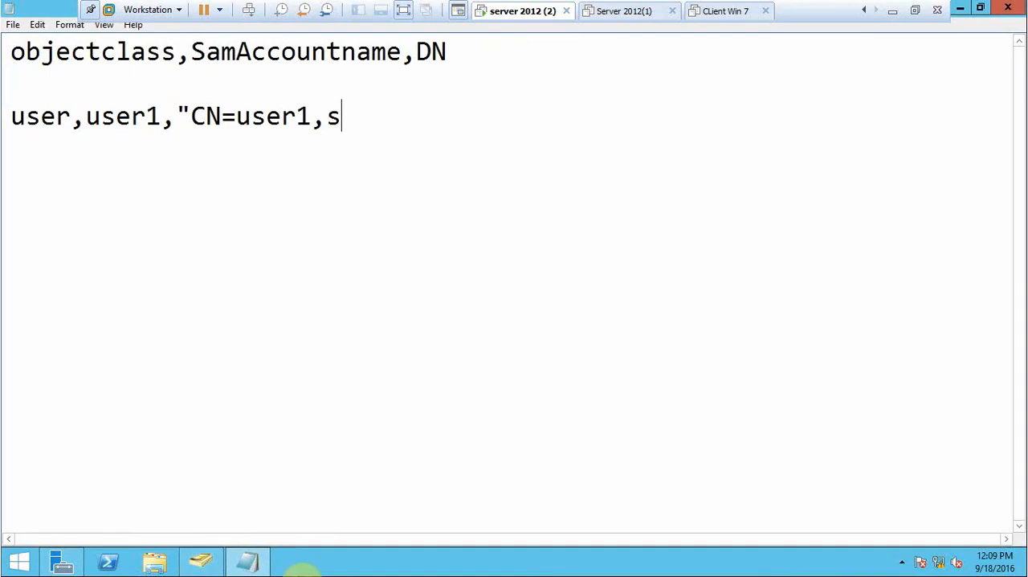
{"action": "type", "text": "ales,"}
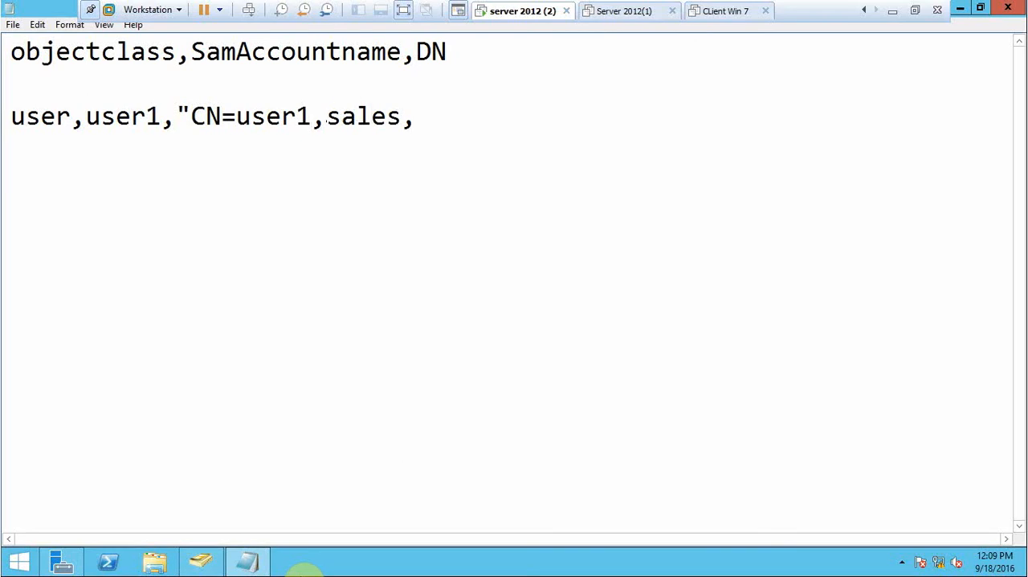
{"action": "type", "text": "ou=sales,"}
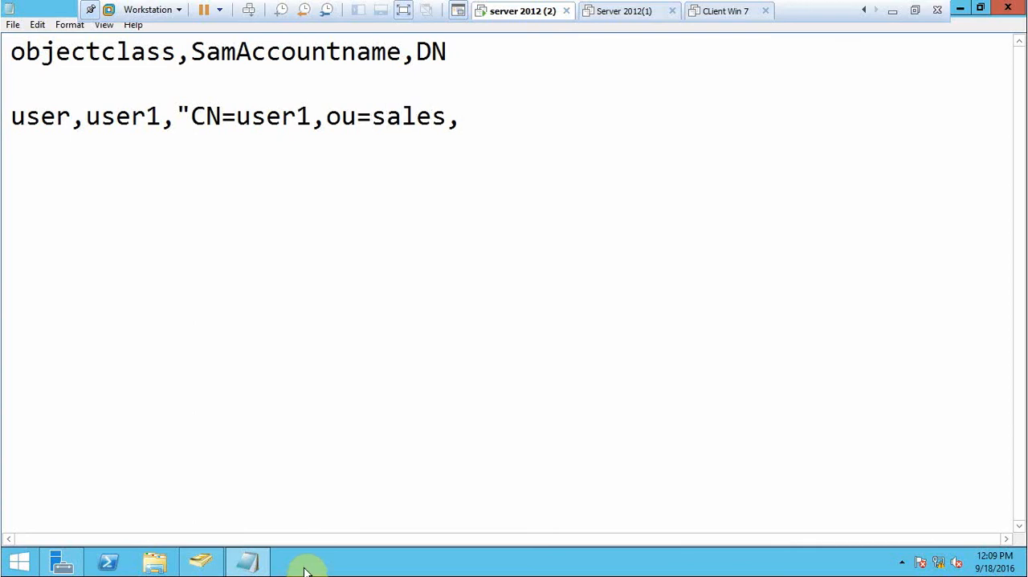
{"action": "type", "text": "dc="}
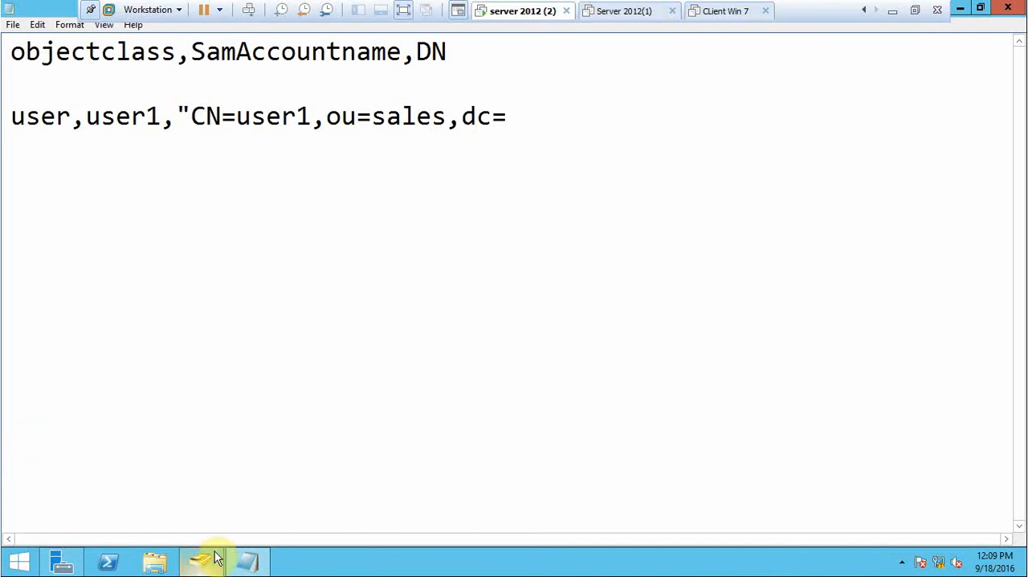
Append dc=RelaxationIT,DC=com to the user1 record, checking the domain name in Active Directory Users and Computers.
{"action": "mouse_move", "coordinate": [198, 557]}
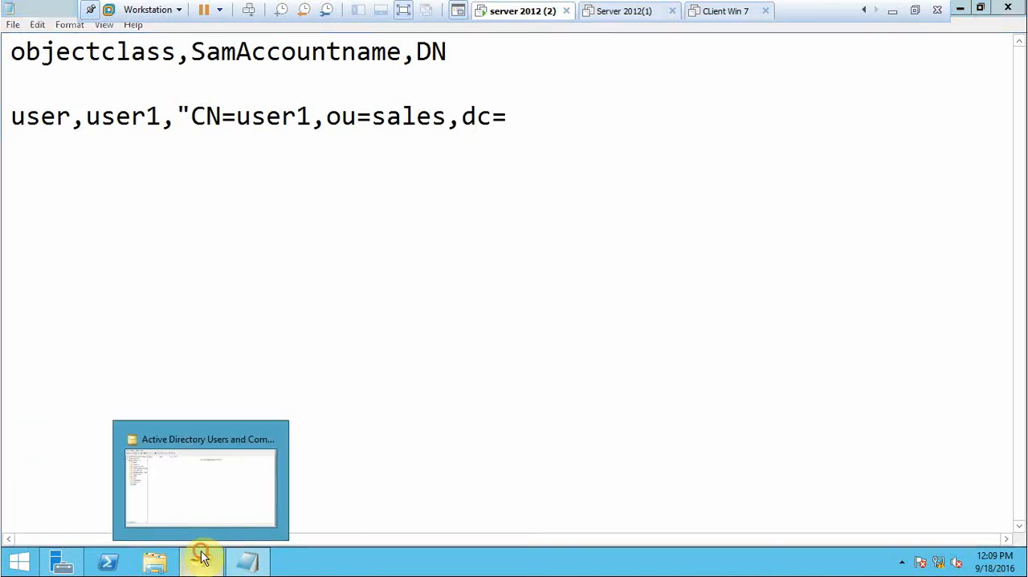
{"action": "left_click", "coordinate": [202, 551]}
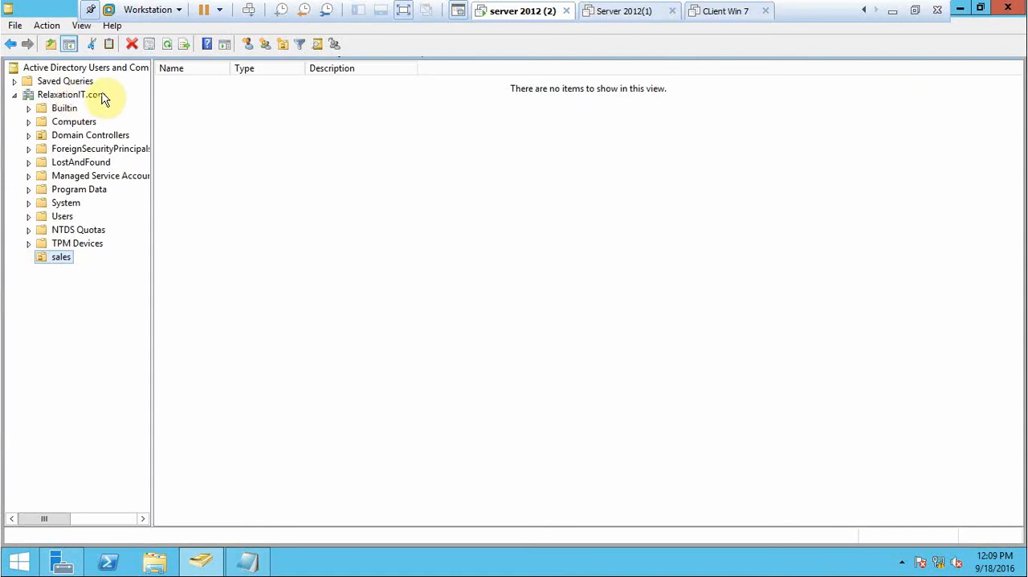
{"action": "left_click", "coordinate": [206, 567]}
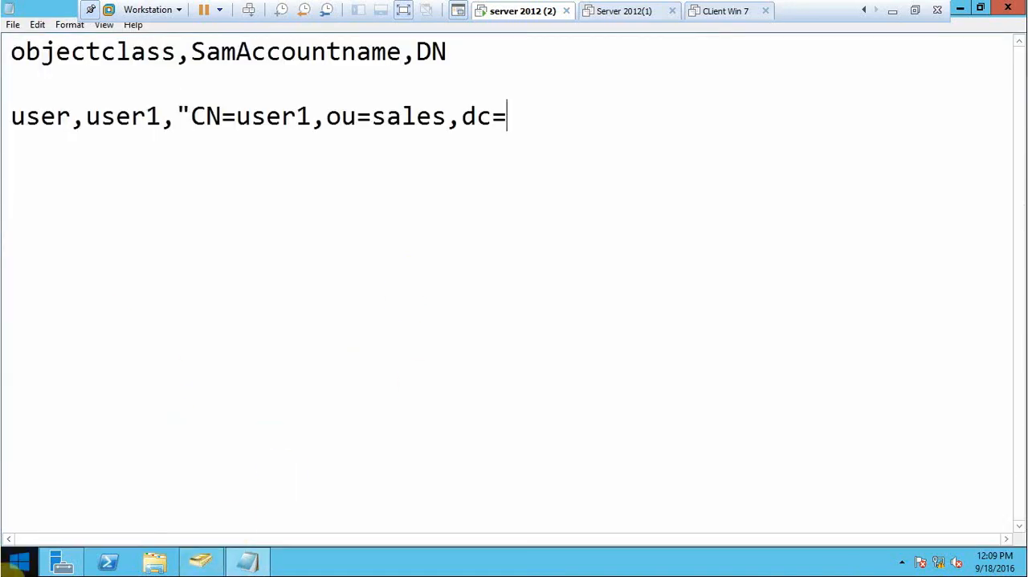
{"action": "type", "text": "Re"}
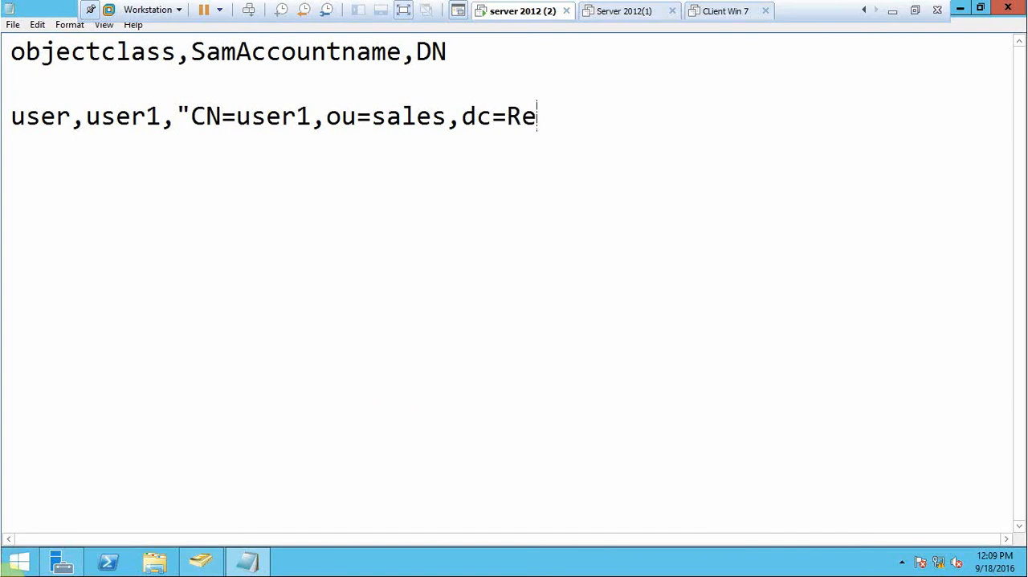
{"action": "type", "text": "laxati"}
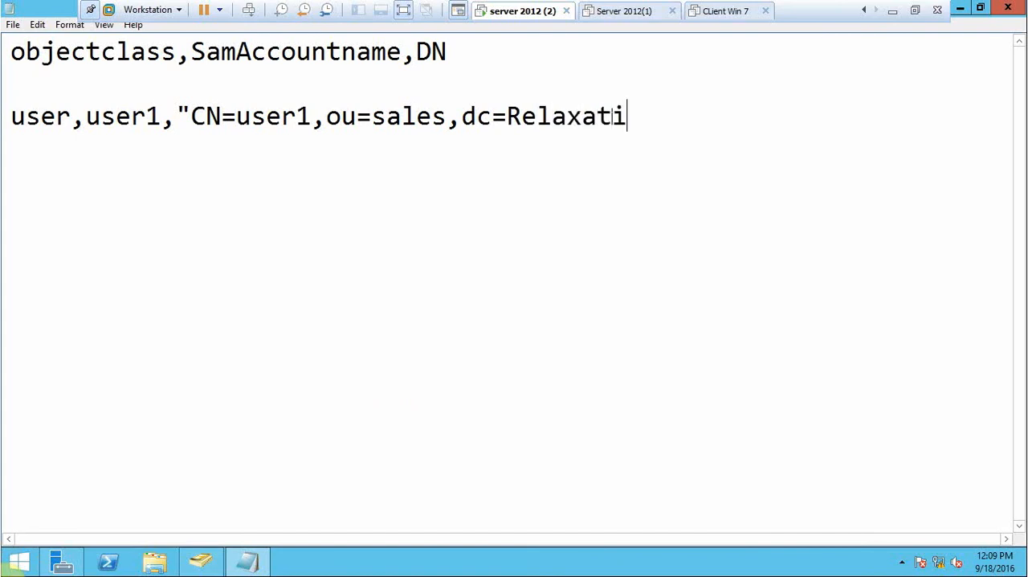
{"action": "type", "text": "onIT"}
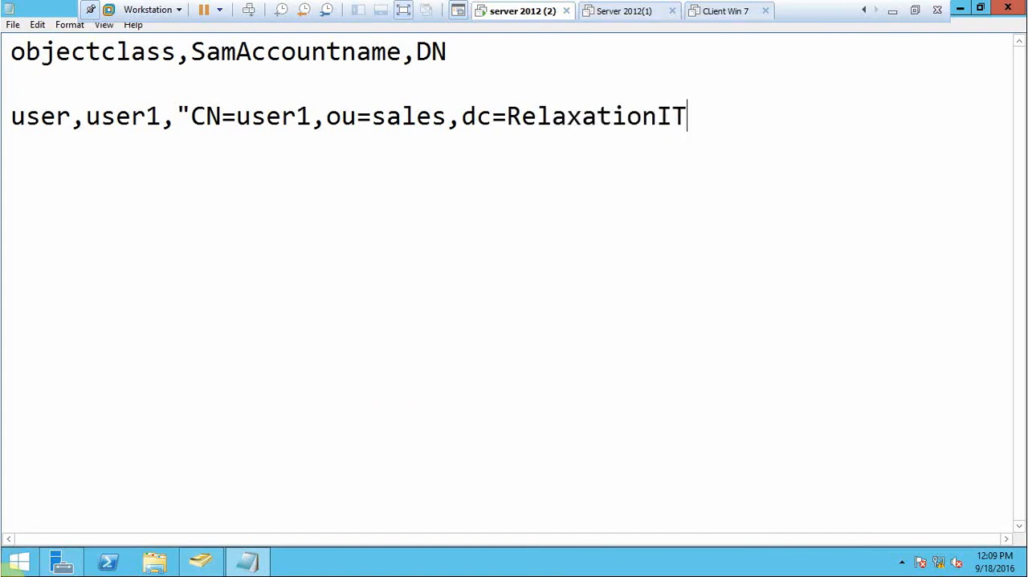
{"action": "type", "text": ",DC"}
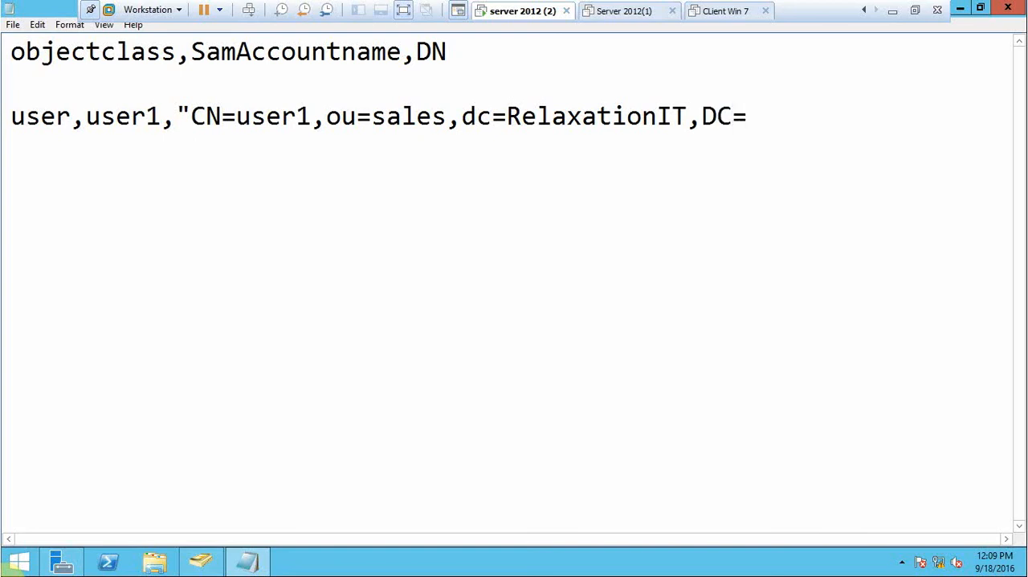
{"action": "type", "text": "=com"}
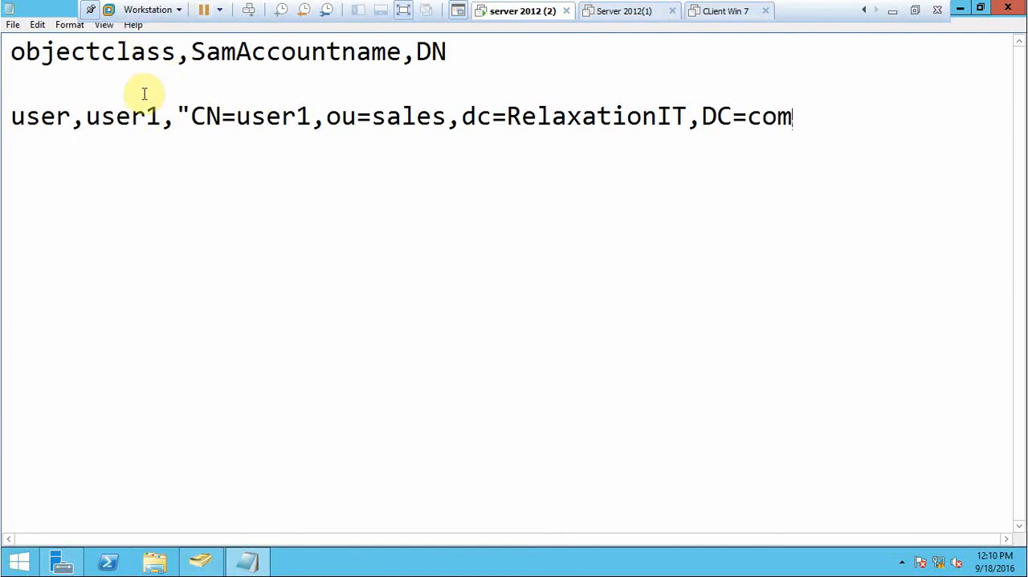
Copy the complete user1 record and paste a duplicate on the line directly below it.
{"action": "left_click", "coordinate": [11, 46]}
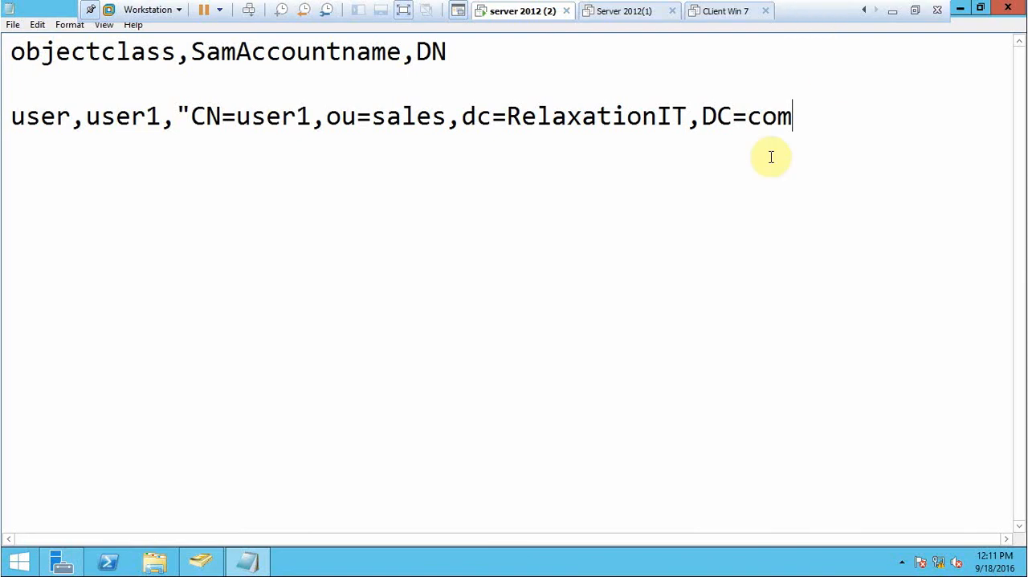
{"action": "left_click_drag", "start_coordinate": [806, 119], "coordinate": [4, 120]}
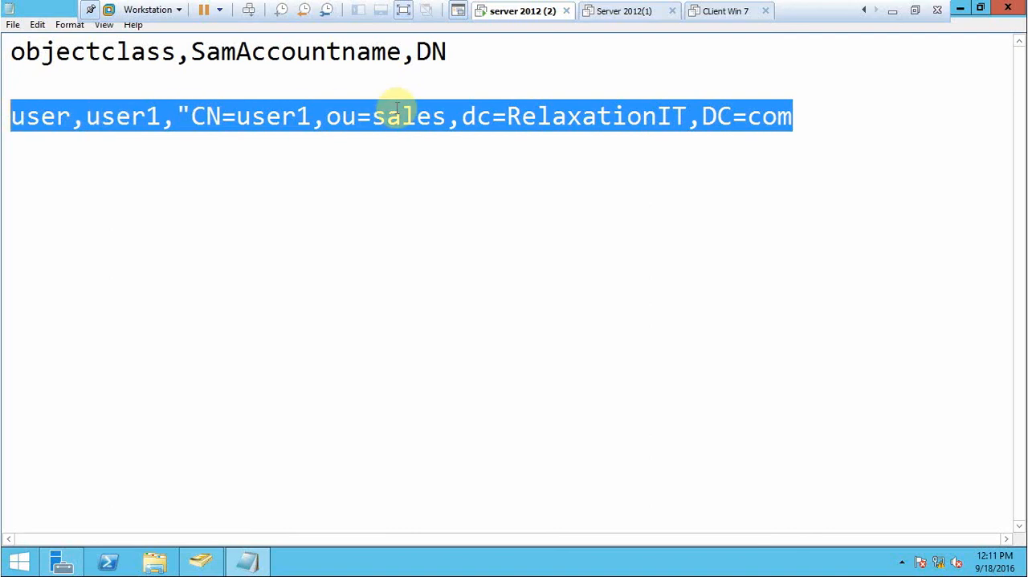
{"action": "key", "text": "Return"}
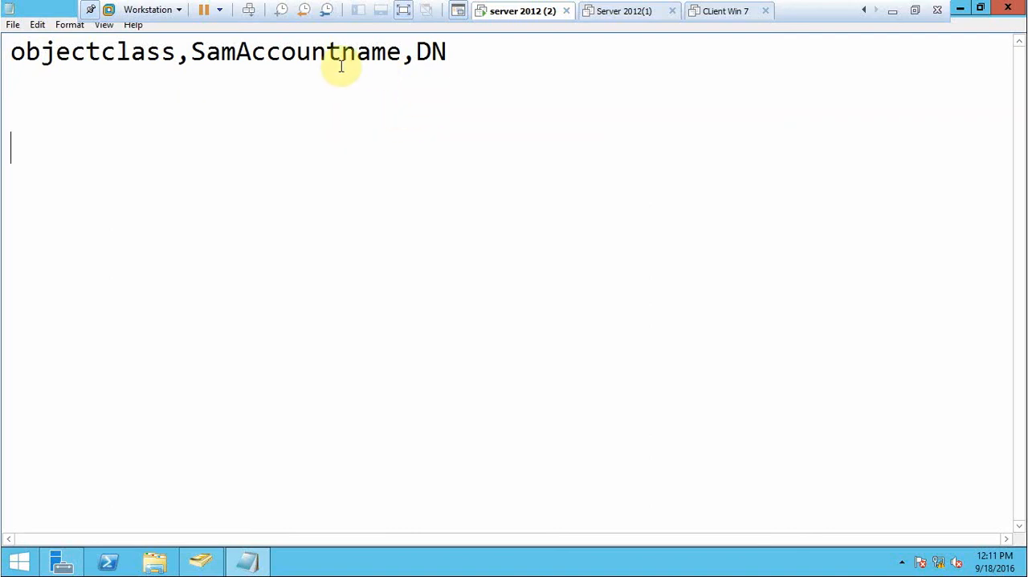
{"action": "key", "text": "ctrl+z"}
{"action": "key", "text": "ctrl+c"}
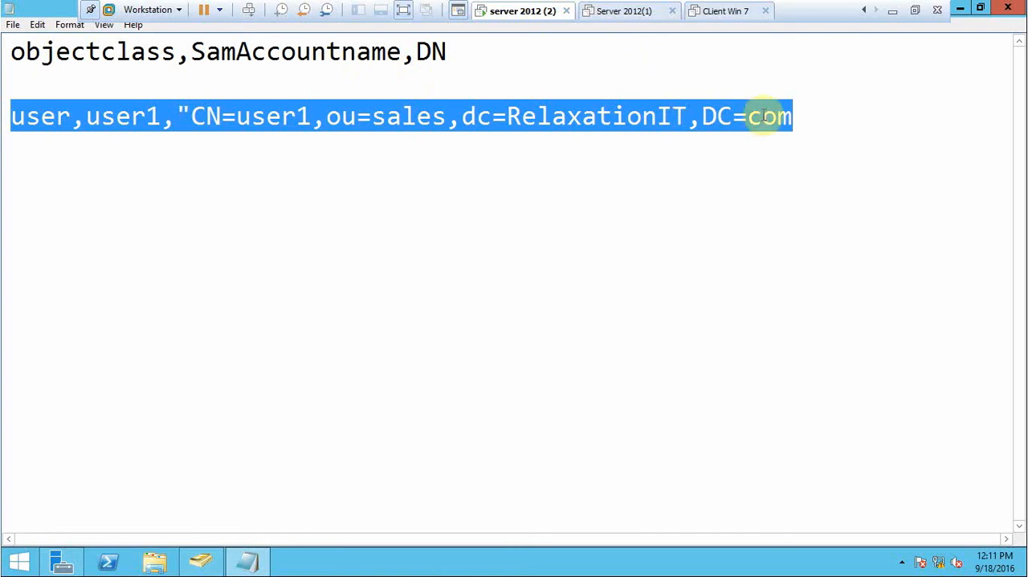
{"action": "left_click", "coordinate": [808, 121]}
{"action": "key", "text": "Return"}
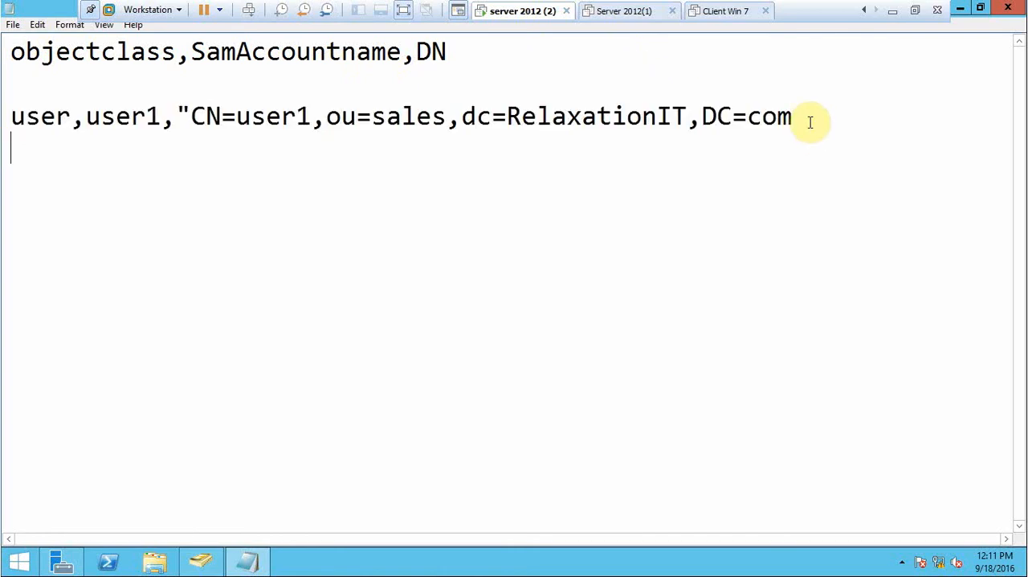
{"action": "key", "text": "ctrl+v"}
{"action": "left_click", "coordinate": [811, 122]}
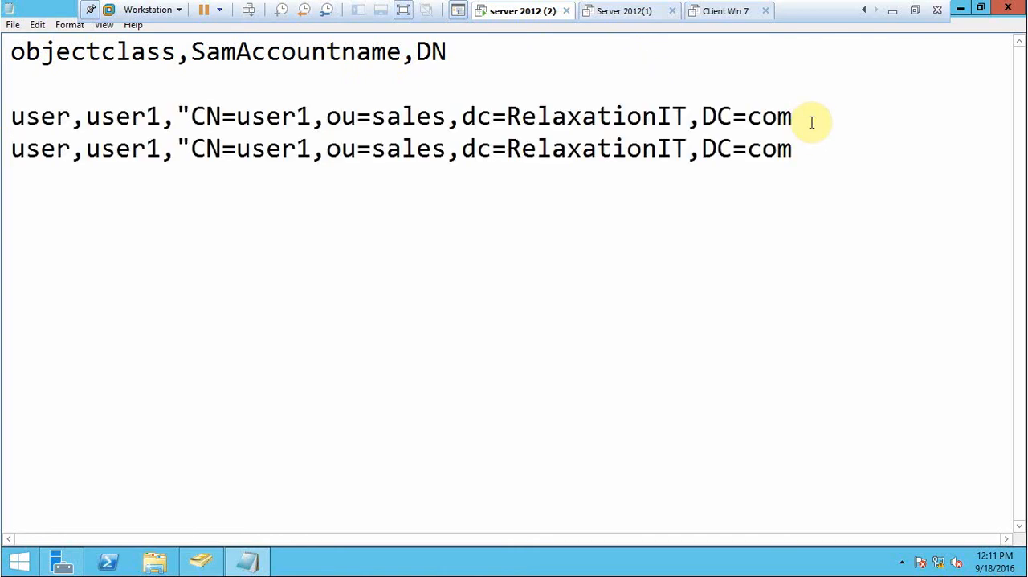
Paste ten more copies of the user1 record on separate lines below the existing two, giving twelve records in total.
{"action": "left_click", "coordinate": [795, 149]}
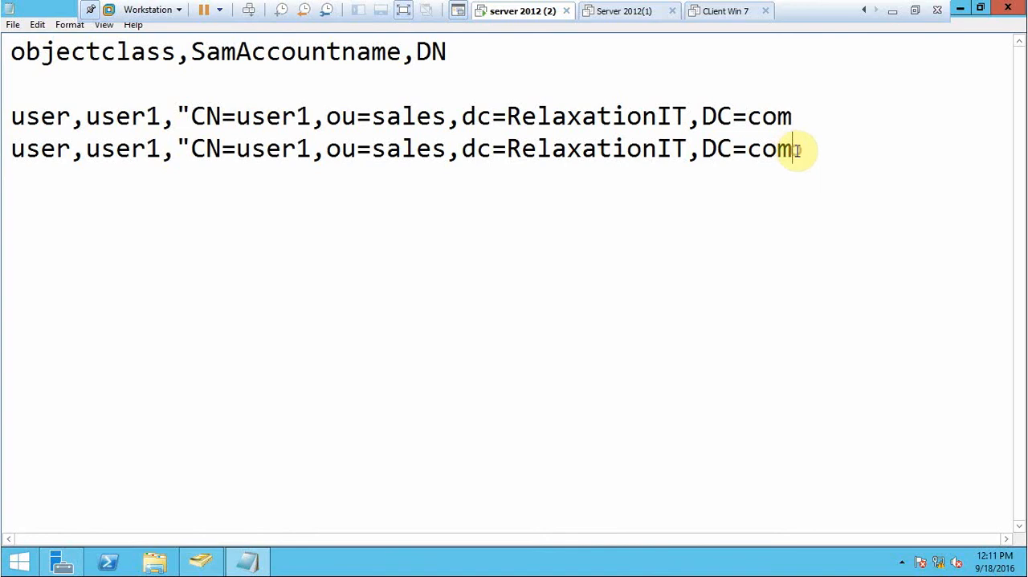
{"action": "key", "text": "Return"}
{"action": "key", "text": "ctrl+v"}
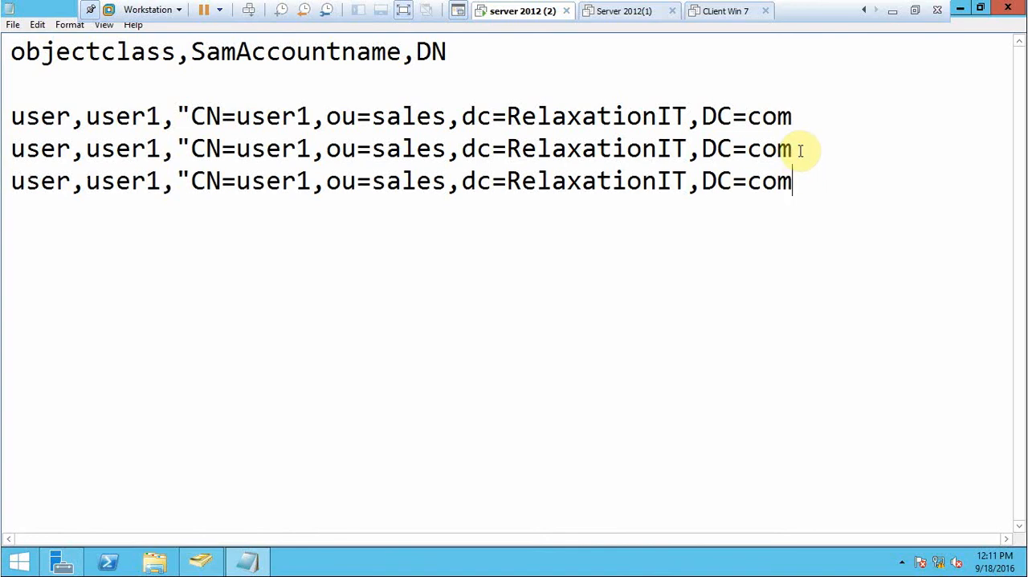
{"action": "left_click", "coordinate": [814, 184]}
{"action": "key", "text": "Return"}
{"action": "key", "text": "ctrl+v"}
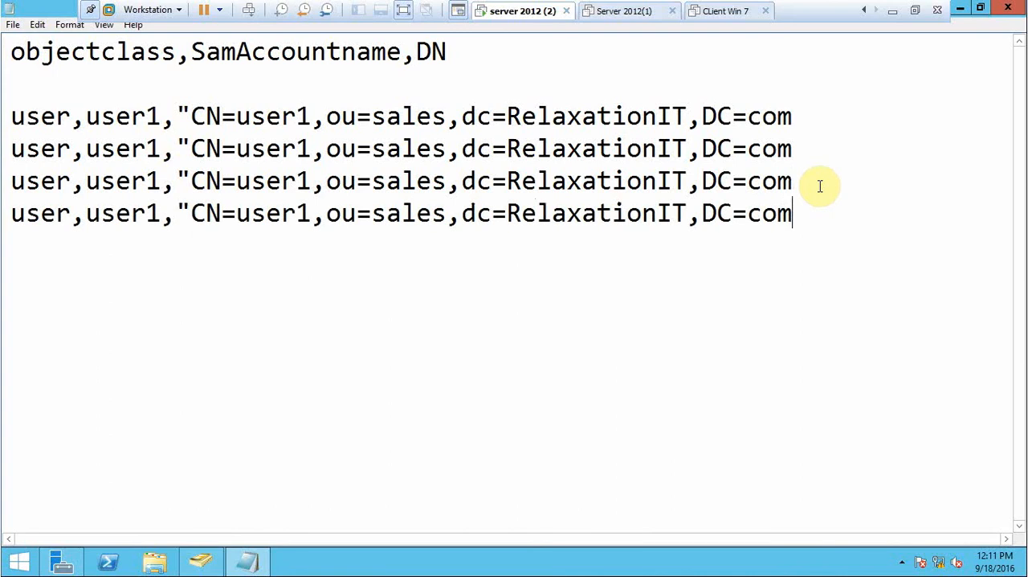
{"action": "key", "text": "Return"}
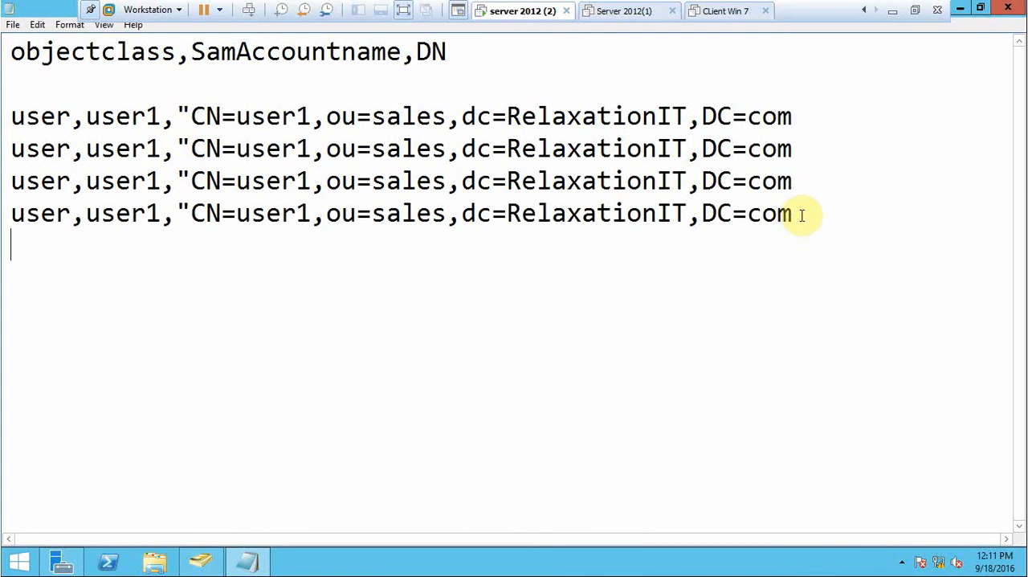
{"action": "key", "text": "ctrl+v"}
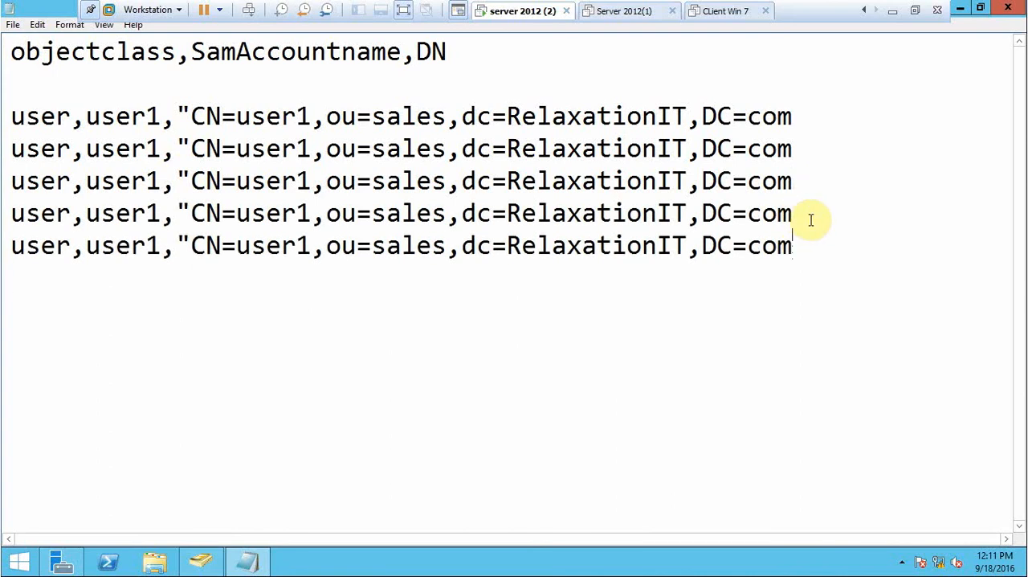
{"action": "key", "text": "Return"}
{"action": "key", "text": "ctrl+v"}
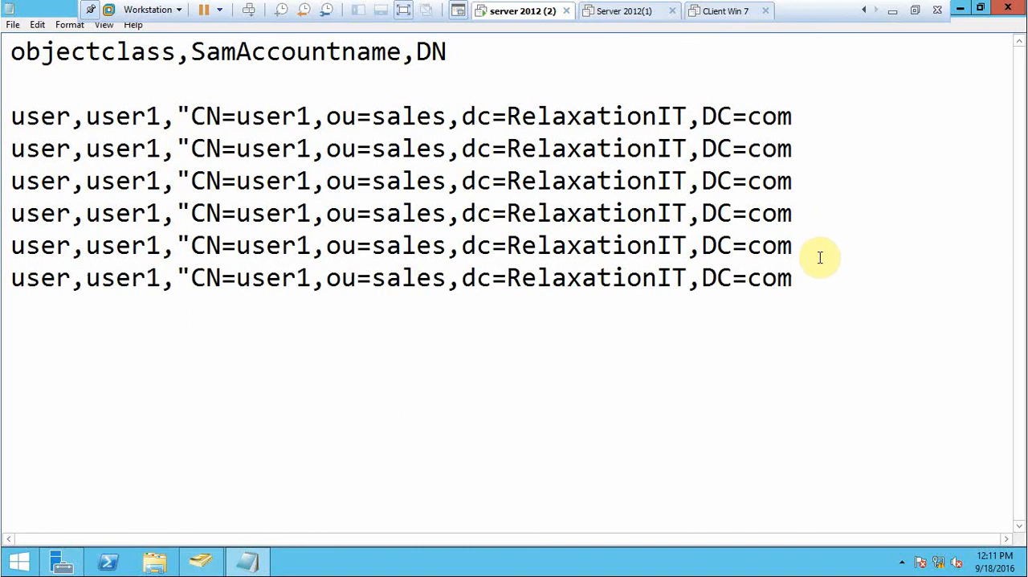
{"action": "key", "text": "Return"}
{"action": "key", "text": "ctrl+v"}
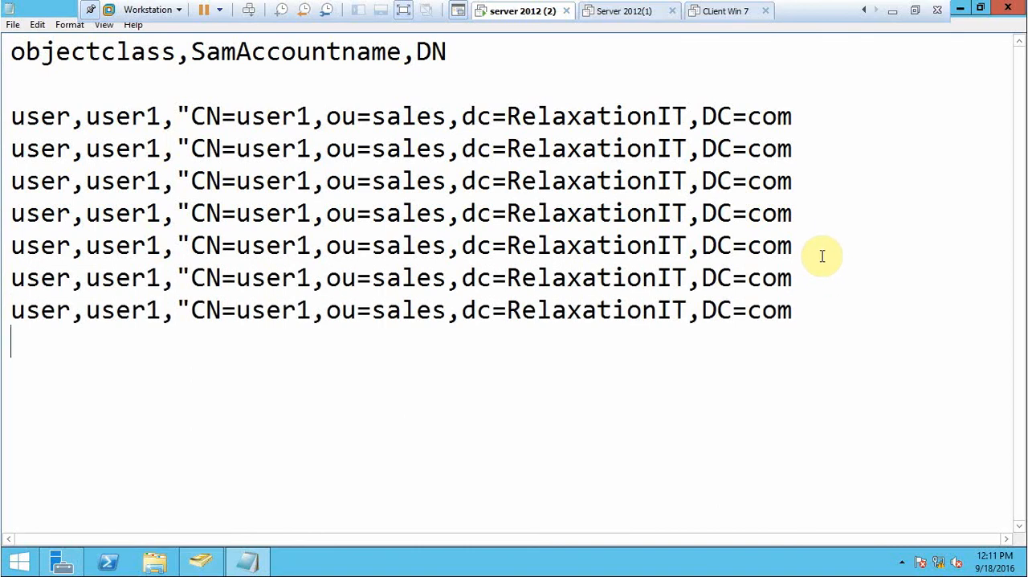
{"action": "key", "text": "ctrl+v"}
{"action": "key", "text": "Return"}
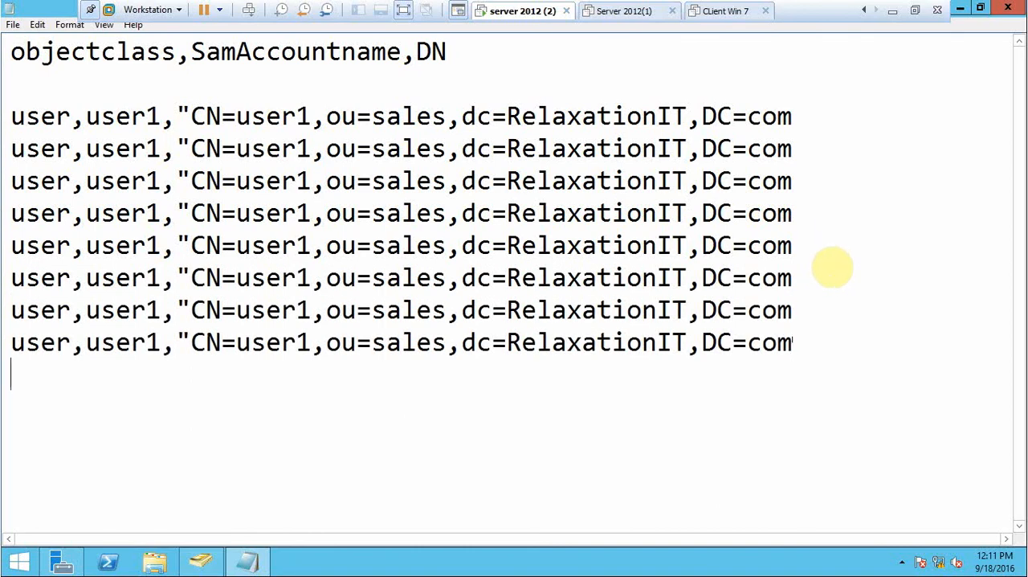
{"action": "key", "text": "ctrl+v"}
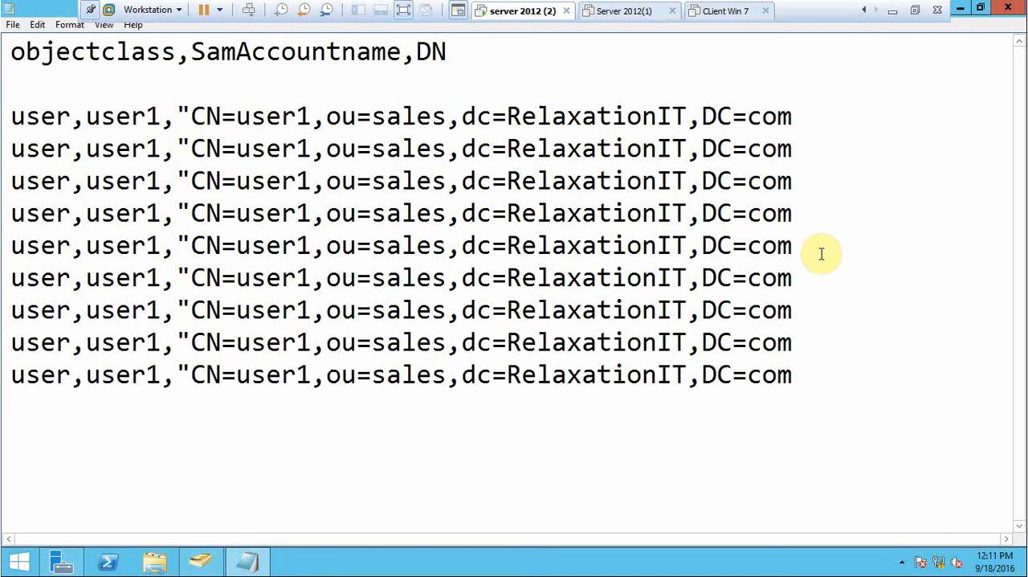
{"action": "key", "text": "Return"}
{"action": "key", "text": "ctrl+v"}
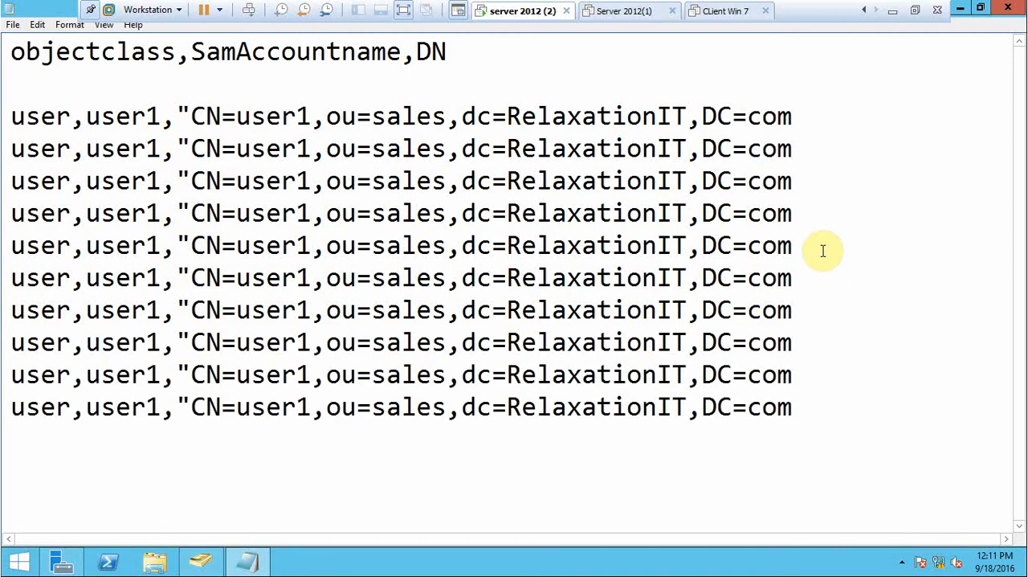
{"action": "key", "text": "Return"}
{"action": "key", "text": "ctrl+v"}
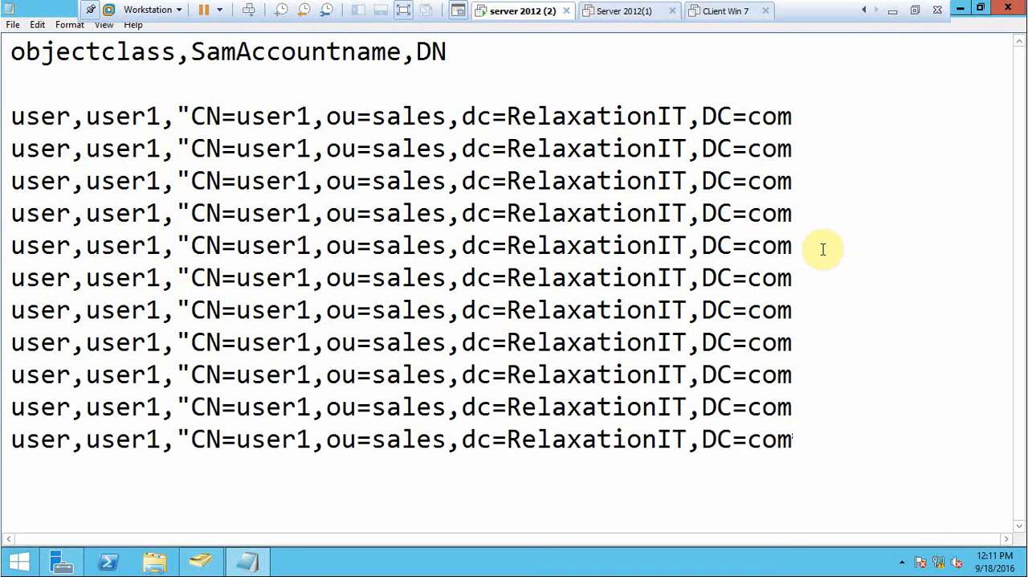
{"action": "key", "text": "Return"}
{"action": "key", "text": "ctrl+v"}
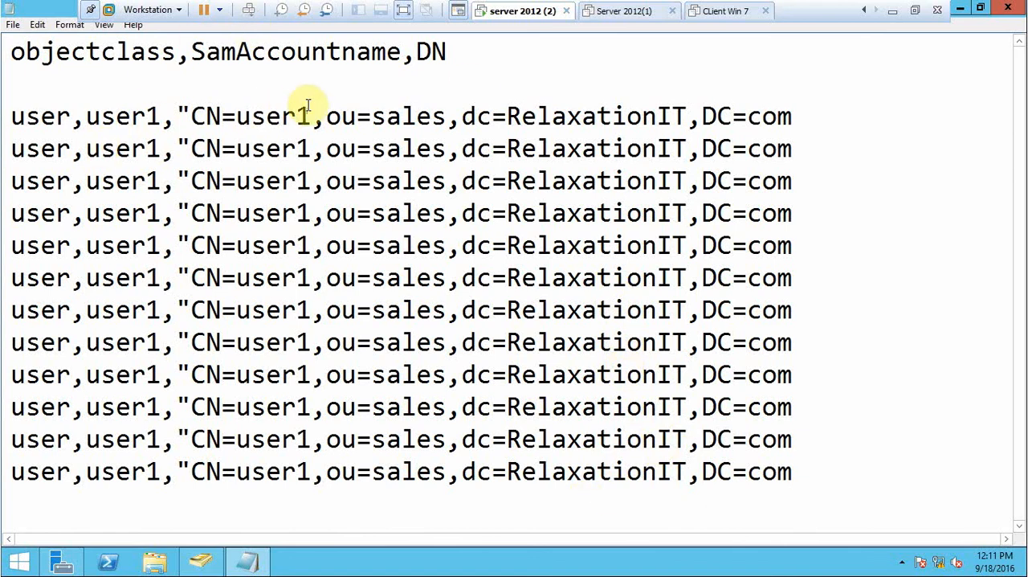
Change both the SamAccountname and the CN value in the second record to user2.
{"action": "left_click", "coordinate": [162, 157]}
{"action": "key", "text": "BackSpace"}
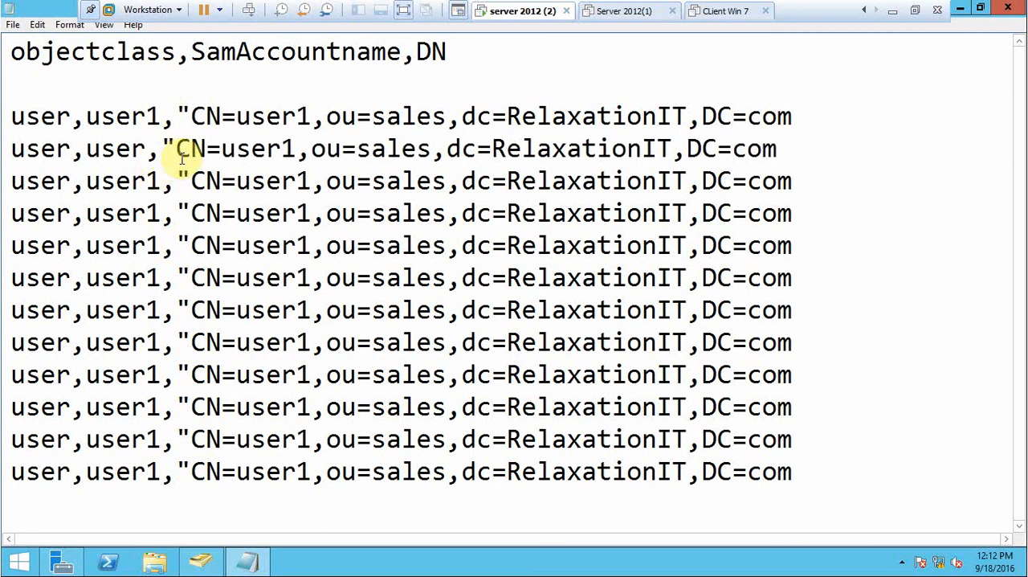
{"action": "type", "text": "2"}
{"action": "left_click", "coordinate": [313, 153]}
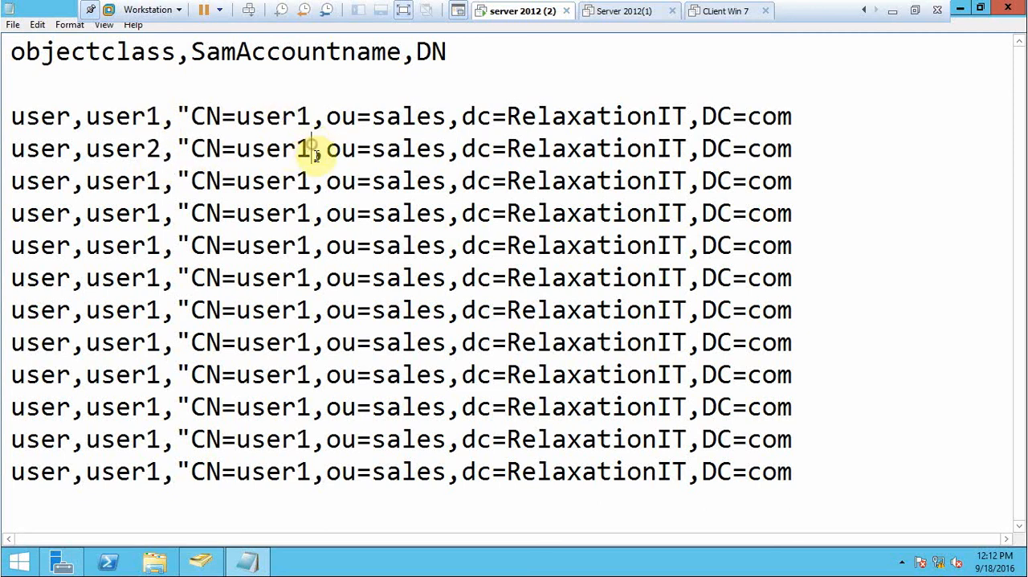
{"action": "key", "text": "BackSpace"}
{"action": "type", "text": "2"}
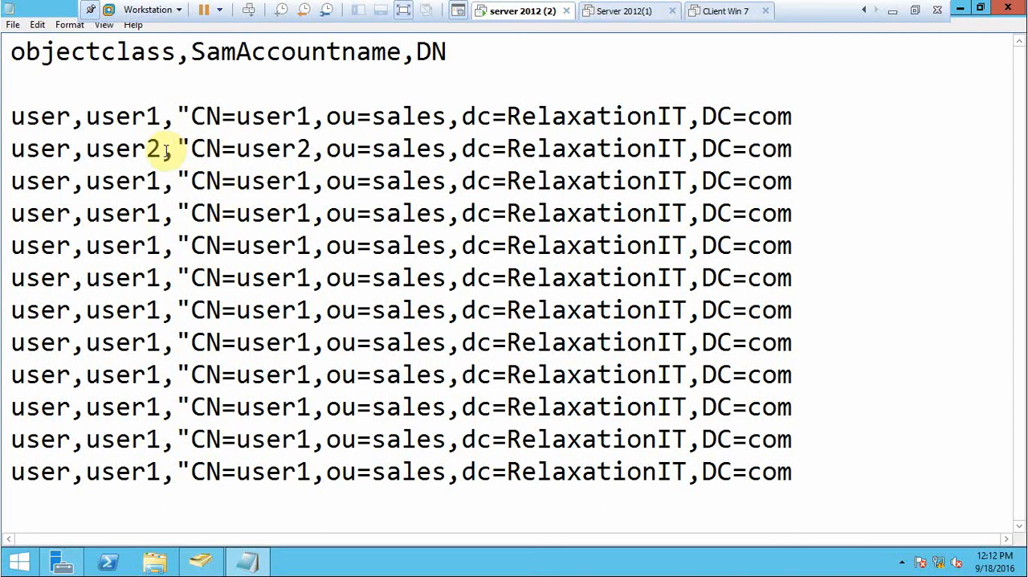
Change both the SamAccountname and the CN value in the third record to user3.
{"action": "left_click", "coordinate": [157, 177]}
{"action": "key", "text": "BackSpace"}
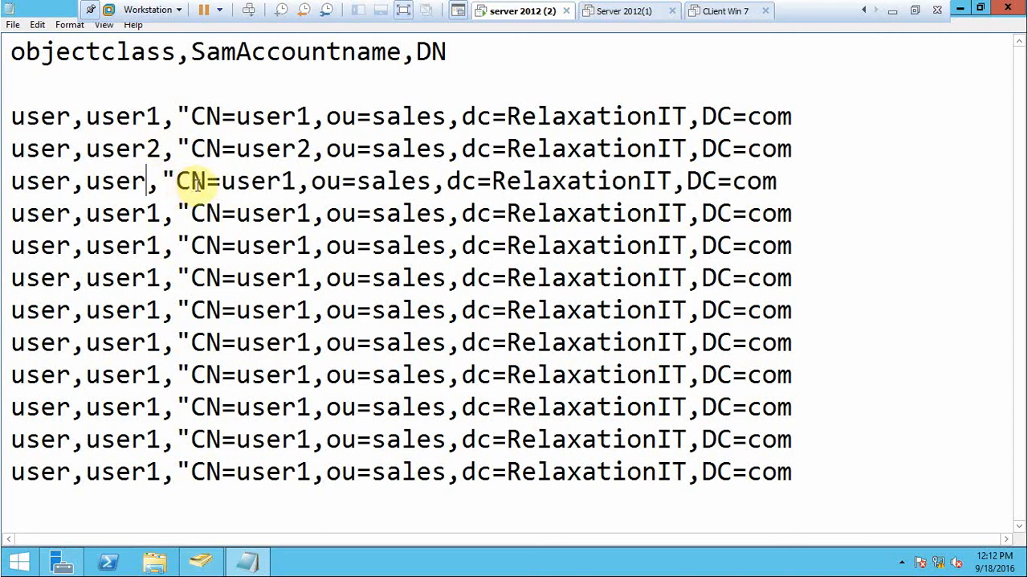
{"action": "type", "text": "3"}
{"action": "left_click", "coordinate": [299, 180]}
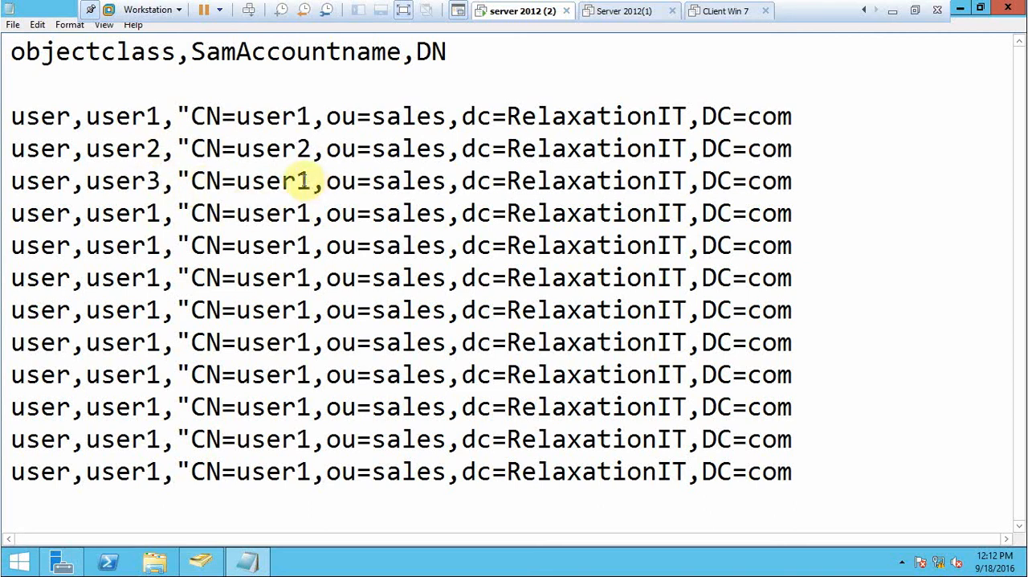
{"action": "left_click", "coordinate": [312, 183]}
{"action": "key", "text": "BackSpace"}
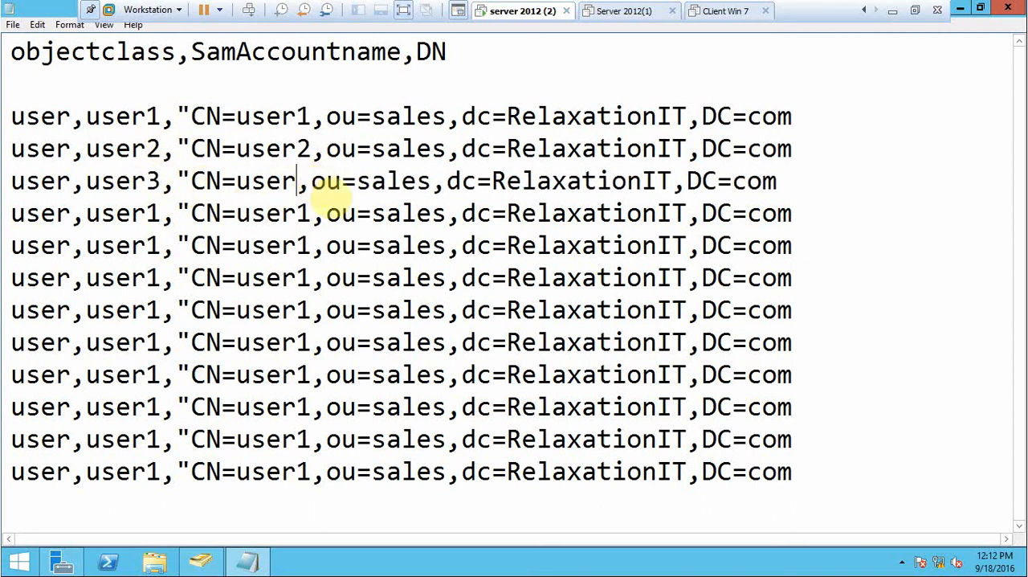
{"action": "type", "text": "3"}
Change both the SamAccountname and the CN value in the fourth record to user4.
{"action": "left_click", "coordinate": [161, 212]}
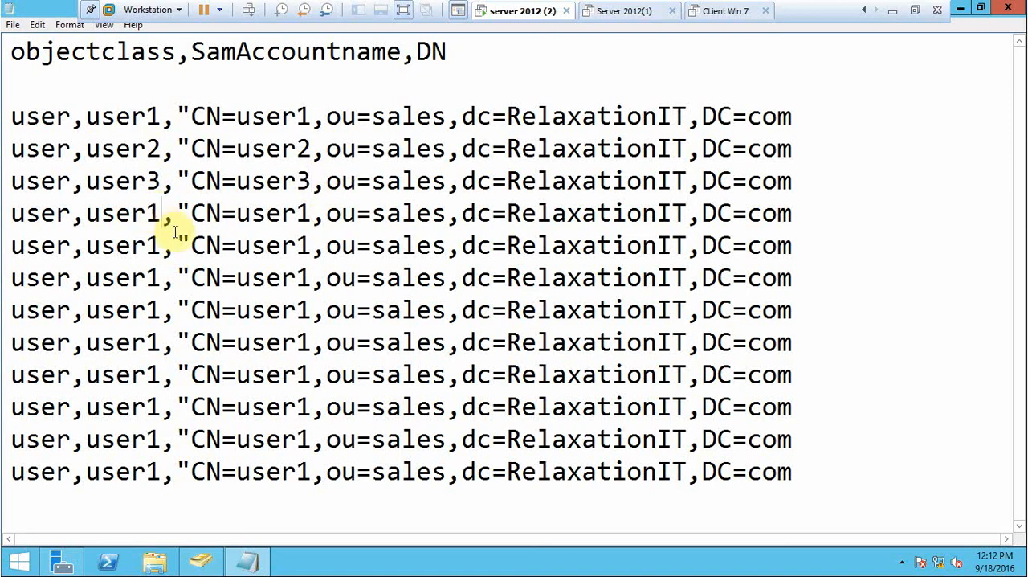
{"action": "key", "text": "BackSpace"}
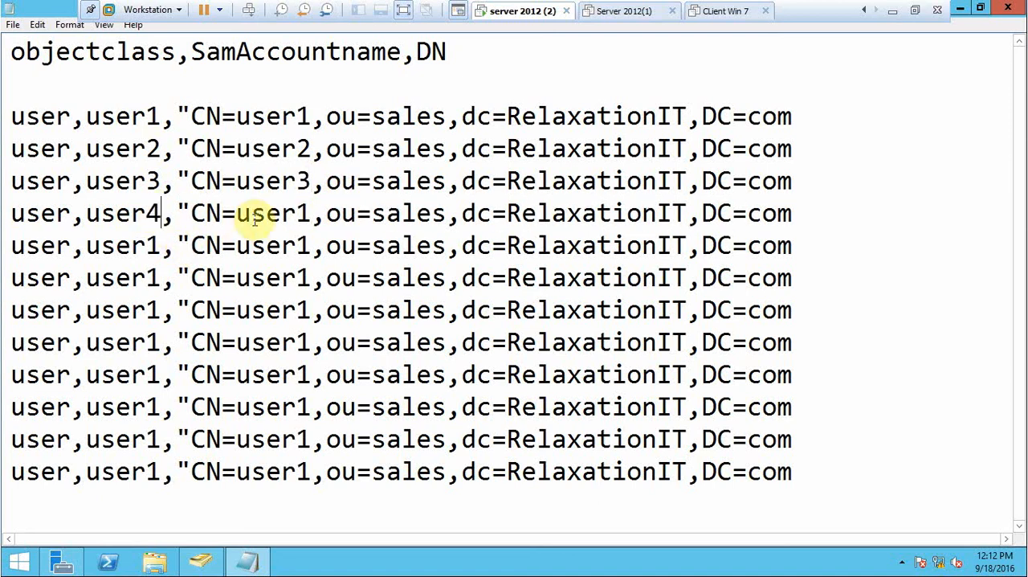
{"action": "left_click", "coordinate": [310, 213]}
{"action": "key", "text": "BackSpace"}
{"action": "type", "text": "4"}
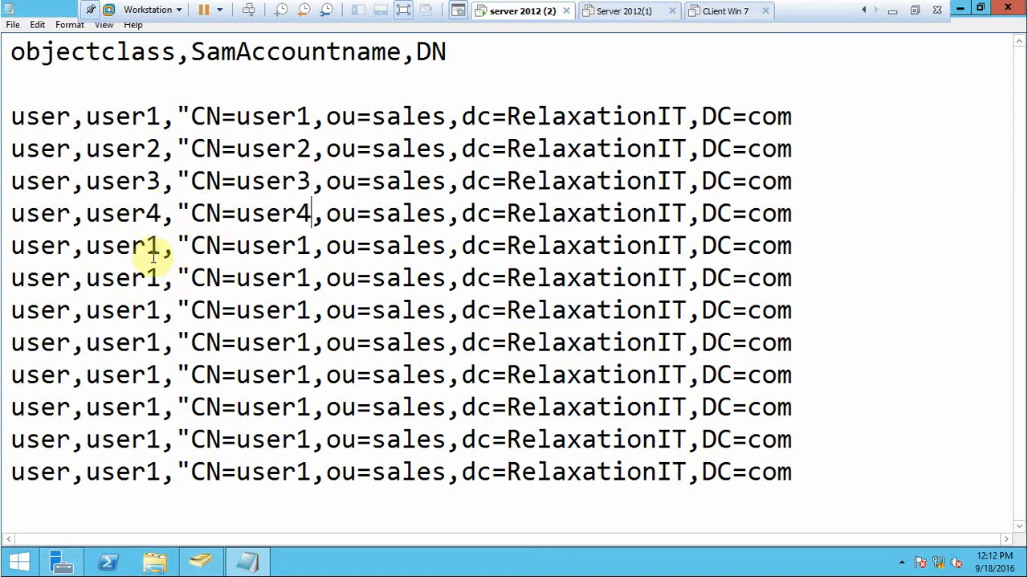
Change both the SamAccountname and the CN value in the fifth record to user5.
{"action": "left_click", "coordinate": [160, 245]}
{"action": "key", "text": "BackSpace"}
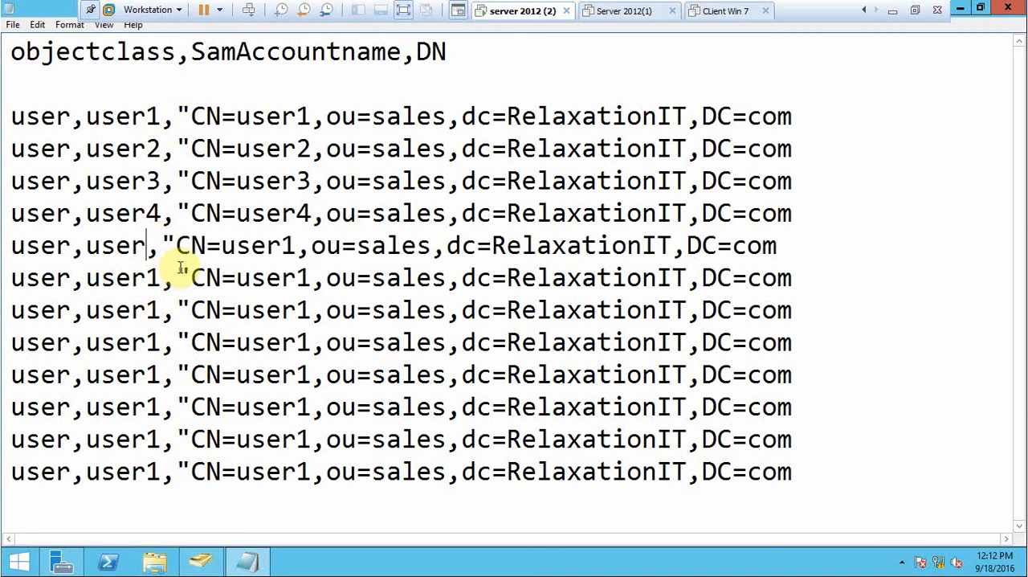
{"action": "type", "text": "5"}
{"action": "left_click", "coordinate": [315, 254]}
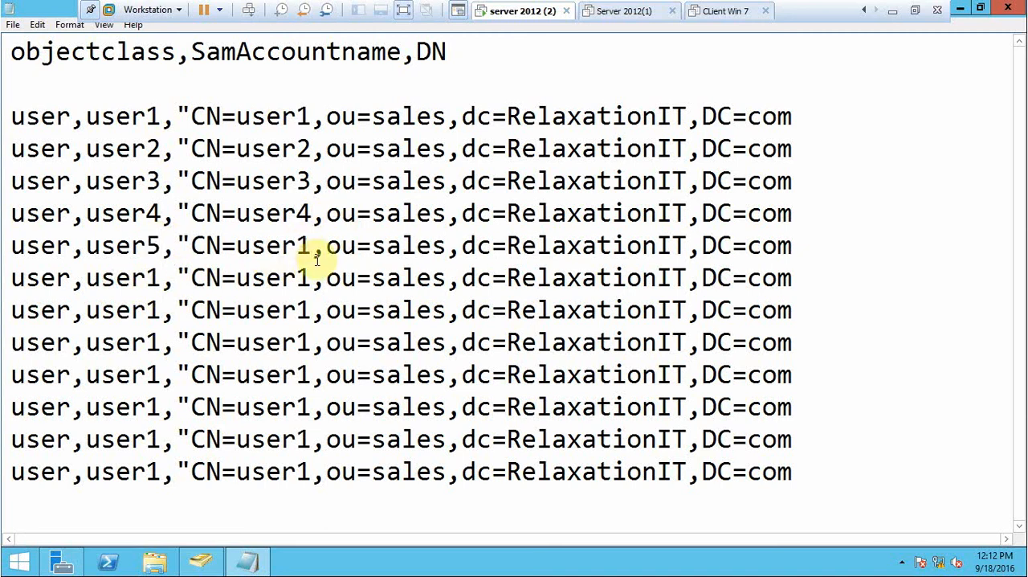
{"action": "key", "text": "BackSpace"}
{"action": "type", "text": "5"}
Change both the SamAccountname and the CN value in the sixth record to user6.
{"action": "left_click", "coordinate": [161, 278]}
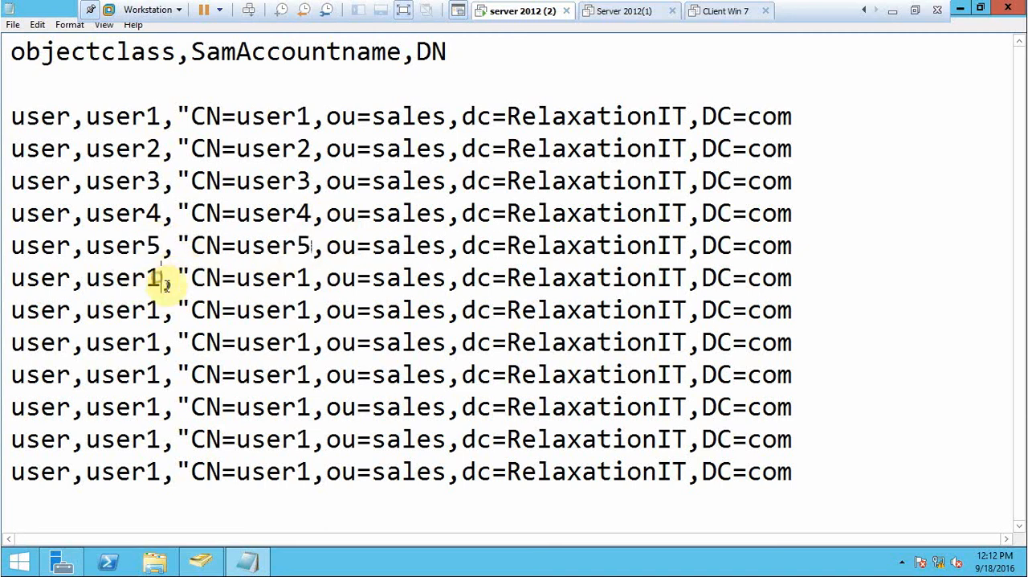
{"action": "key", "text": "BackSpace"}
{"action": "type", "text": "6"}
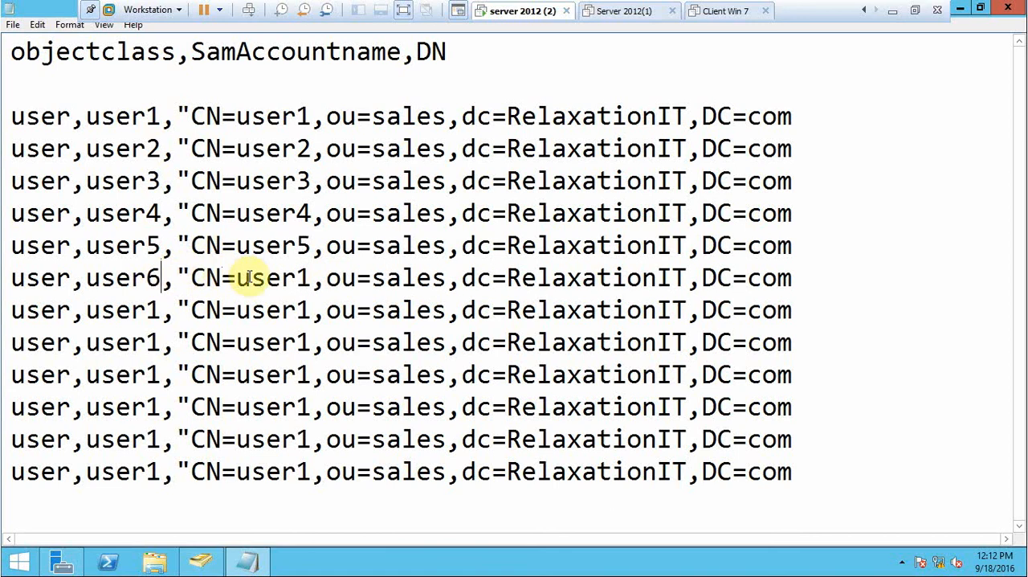
{"action": "left_click", "coordinate": [305, 277]}
{"action": "key", "text": "BackSpace"}
{"action": "type", "text": "6"}
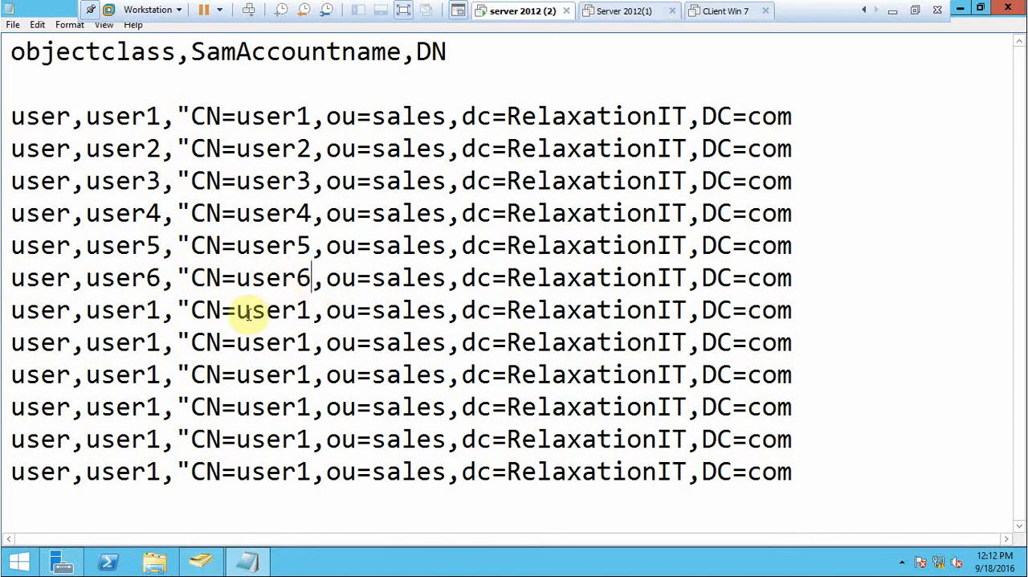
Change both the SamAccountname and the CN value in the seventh record to user7.
{"action": "left_click", "coordinate": [155, 299]}
{"action": "key", "text": "BackSpace"}
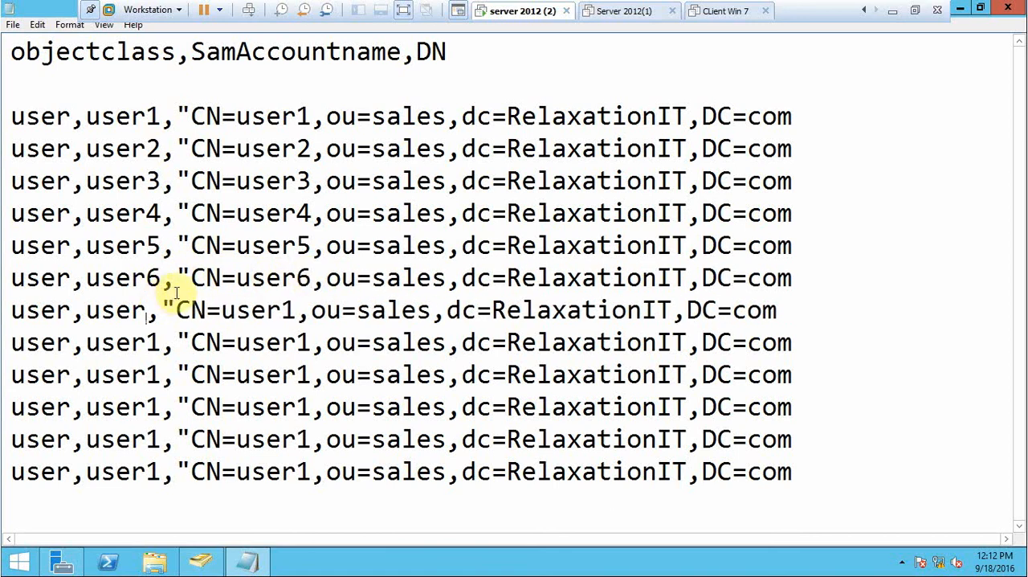
{"action": "type", "text": "7"}
{"action": "left_click", "coordinate": [312, 310]}
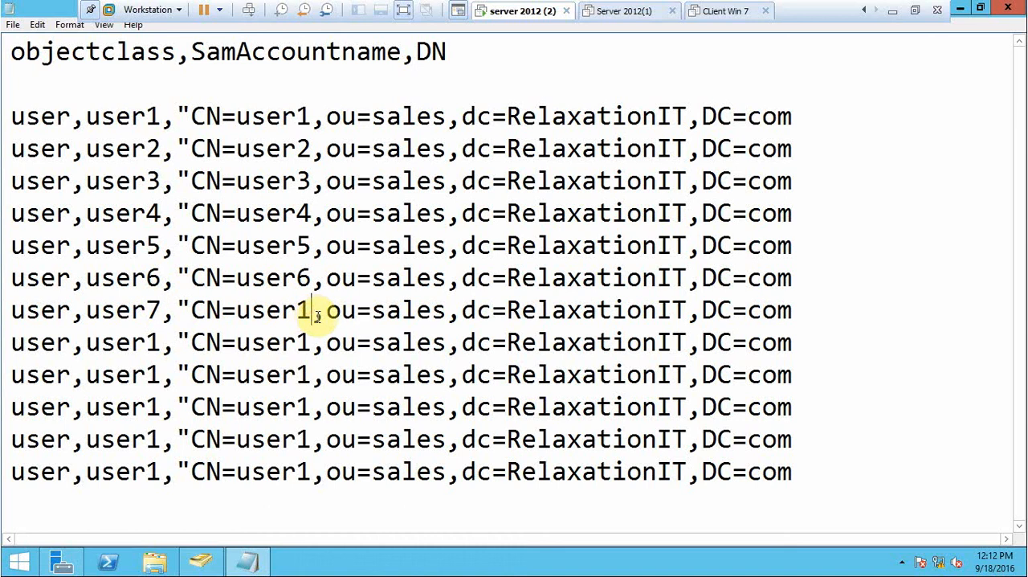
{"action": "key", "text": "BackSpace"}
{"action": "type", "text": "7"}
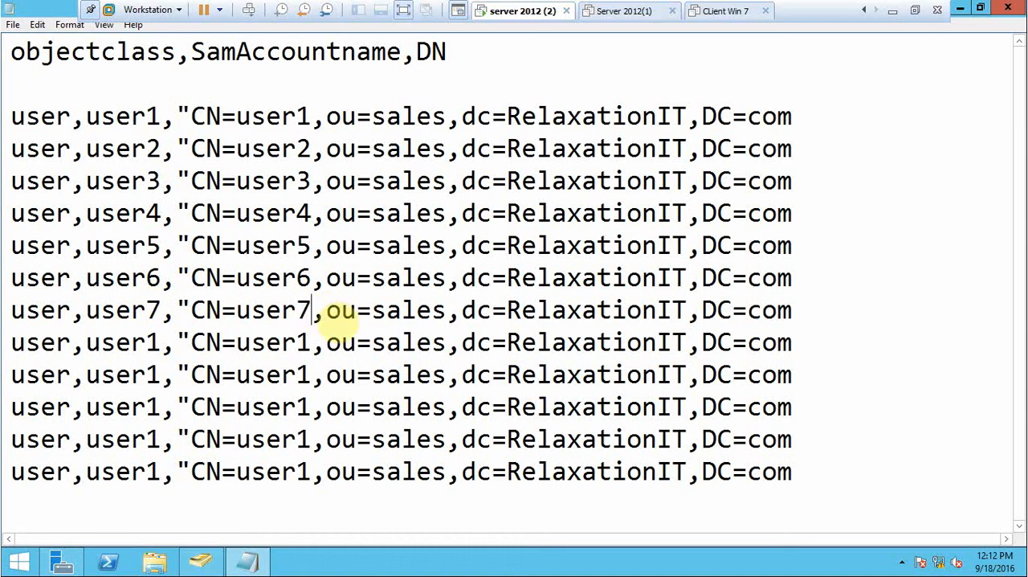
Change both the SamAccountname and the CN value in the eighth record to user8.
{"action": "left_click", "coordinate": [161, 343]}
{"action": "key", "text": "BackSpace"}
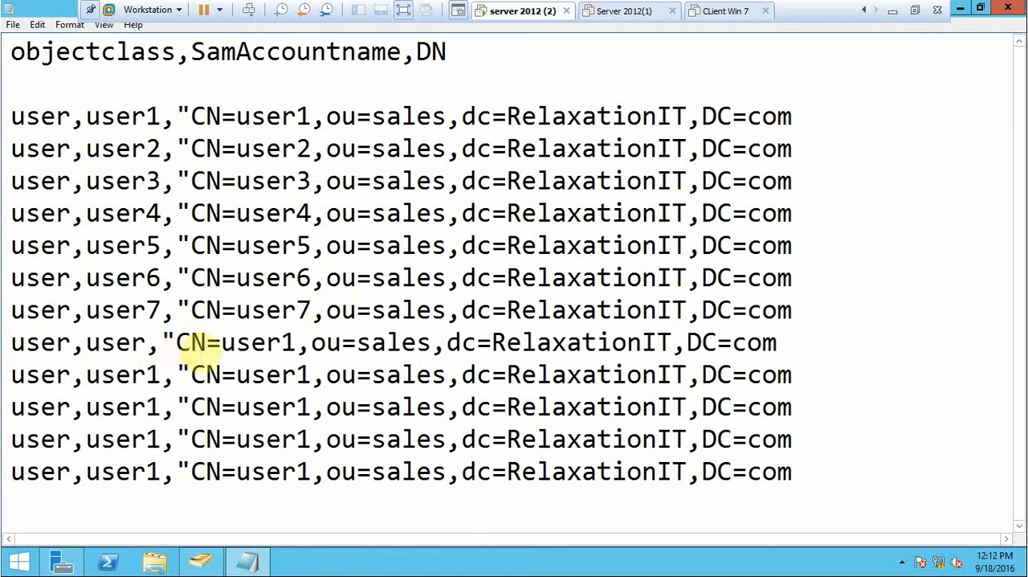
{"action": "type", "text": "8"}
{"action": "left_click", "coordinate": [305, 341]}
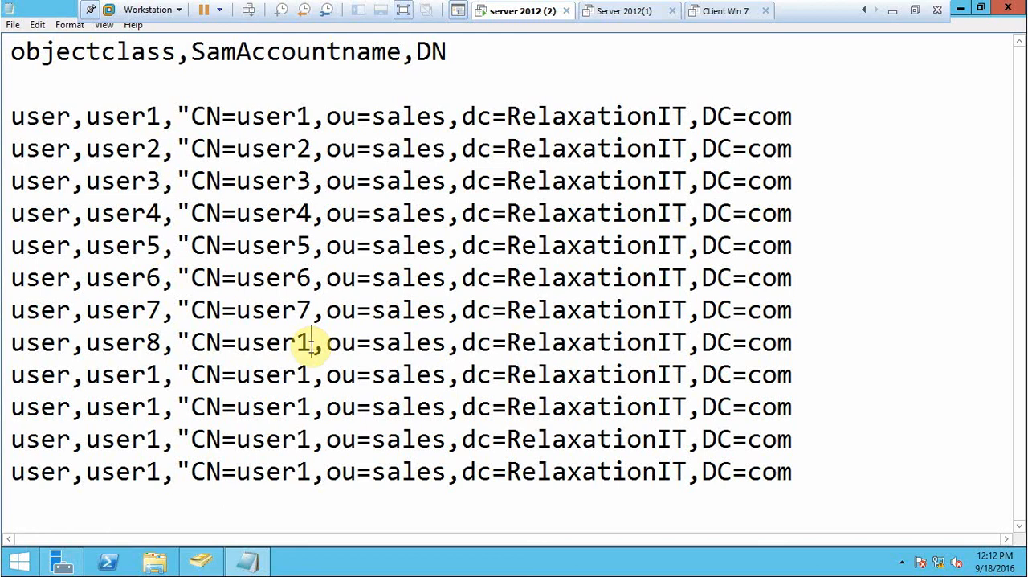
{"action": "key", "text": "BackSpace"}
{"action": "type", "text": "8"}
Change both the SamAccountname and the CN value in the ninth record to user9.
{"action": "left_click", "coordinate": [161, 374]}
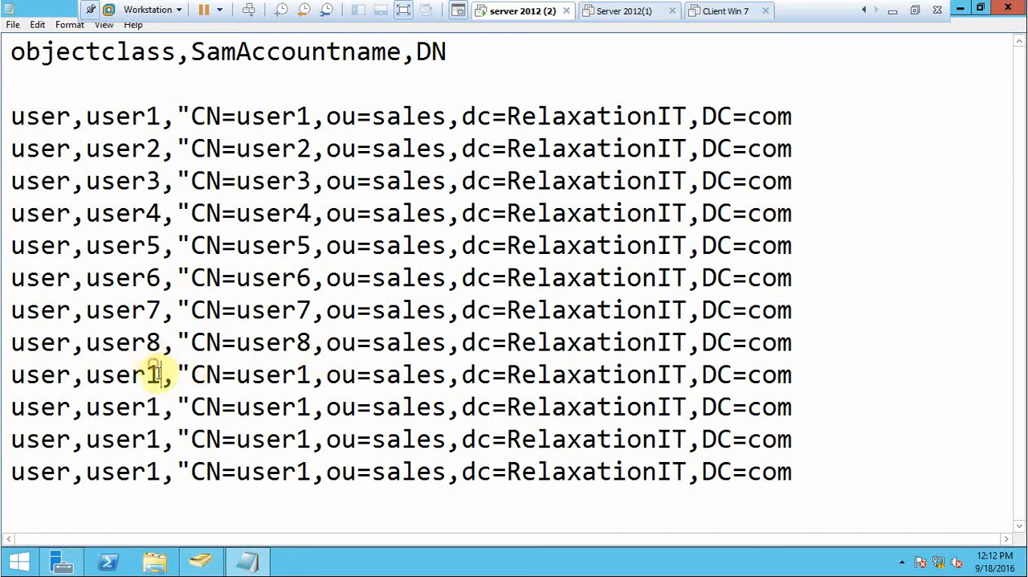
{"action": "key", "text": "BackSpace"}
{"action": "type", "text": "9"}
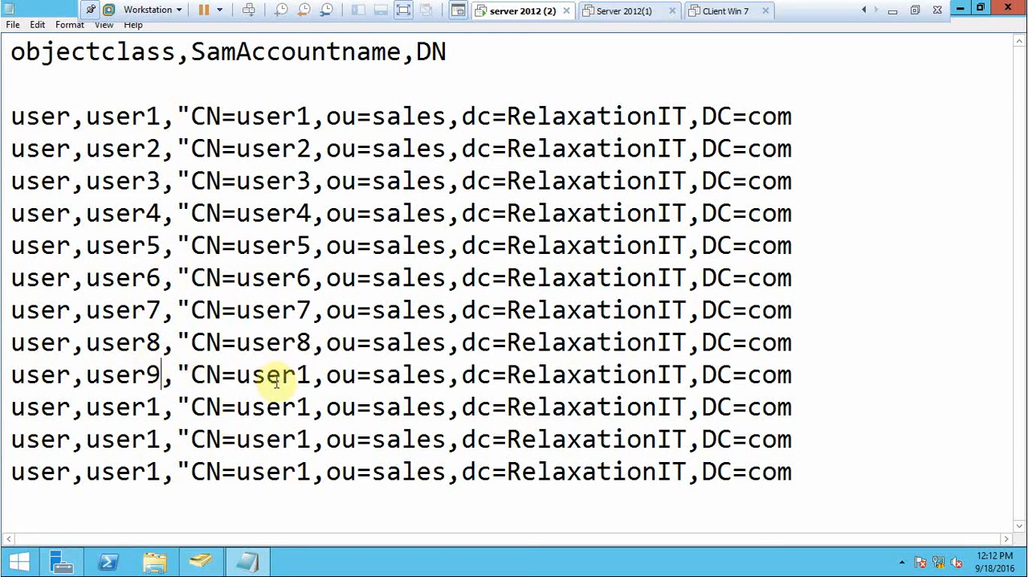
{"action": "left_click", "coordinate": [312, 375]}
{"action": "key", "text": "BackSpace"}
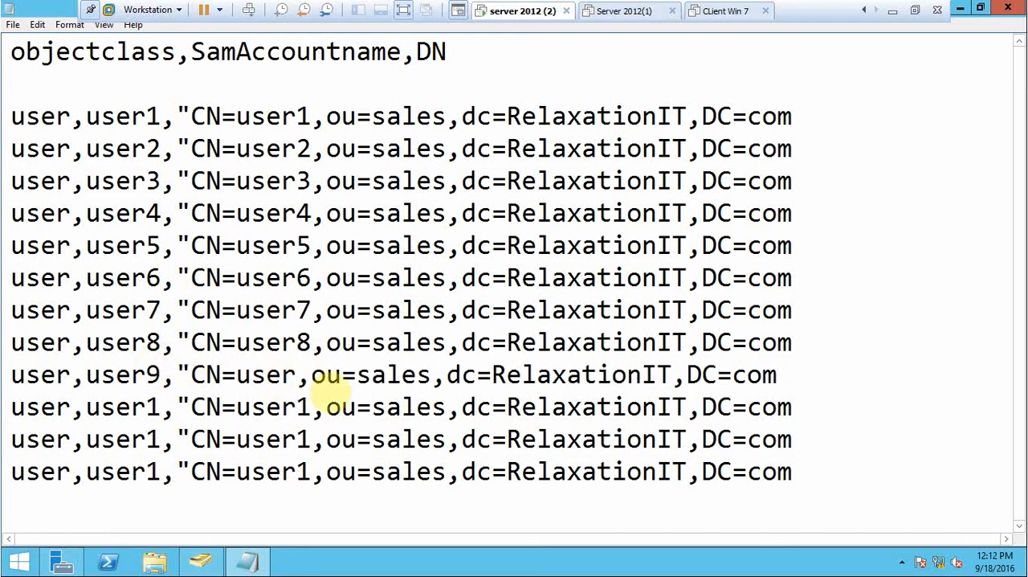
{"action": "type", "text": "9"}
Change both the SamAccountname and the CN value in the tenth record to user10.
{"action": "left_click", "coordinate": [160, 406]}
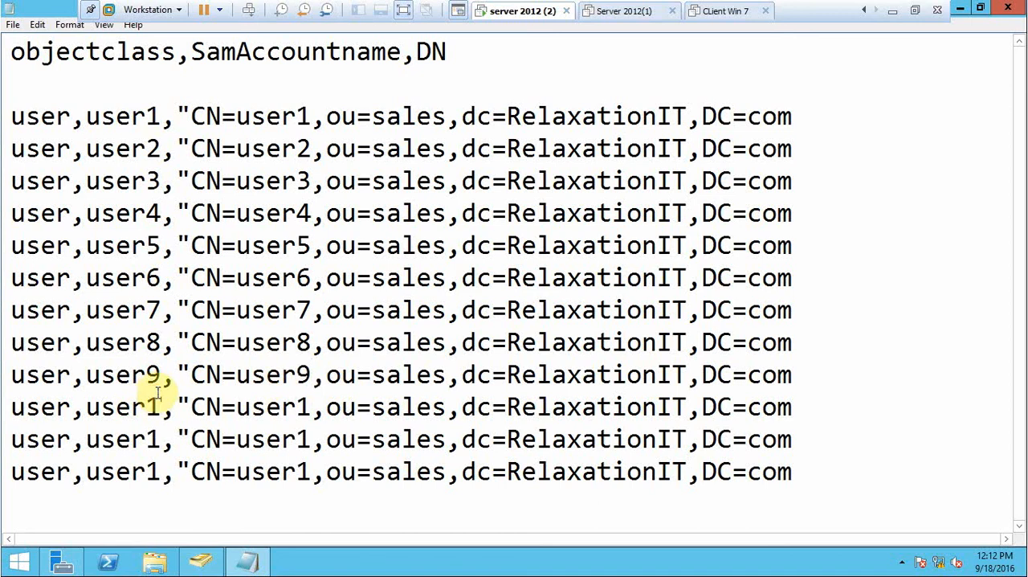
{"action": "type", "text": "0"}
{"action": "left_click", "coordinate": [323, 407]}
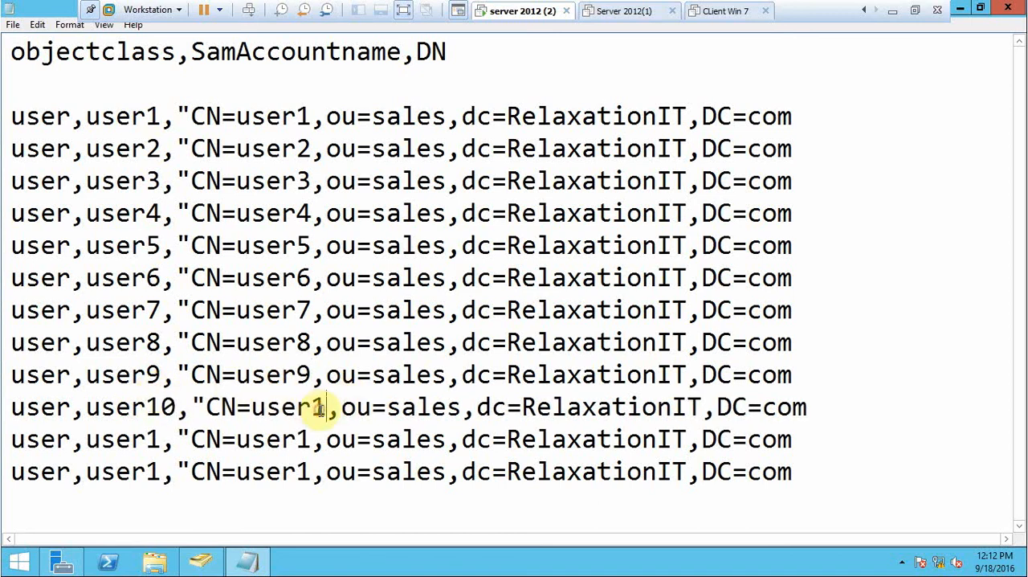
{"action": "type", "text": "0"}
Change both the SamAccountname and the CN value in the eleventh record to user11.
{"action": "left_click", "coordinate": [159, 439]}
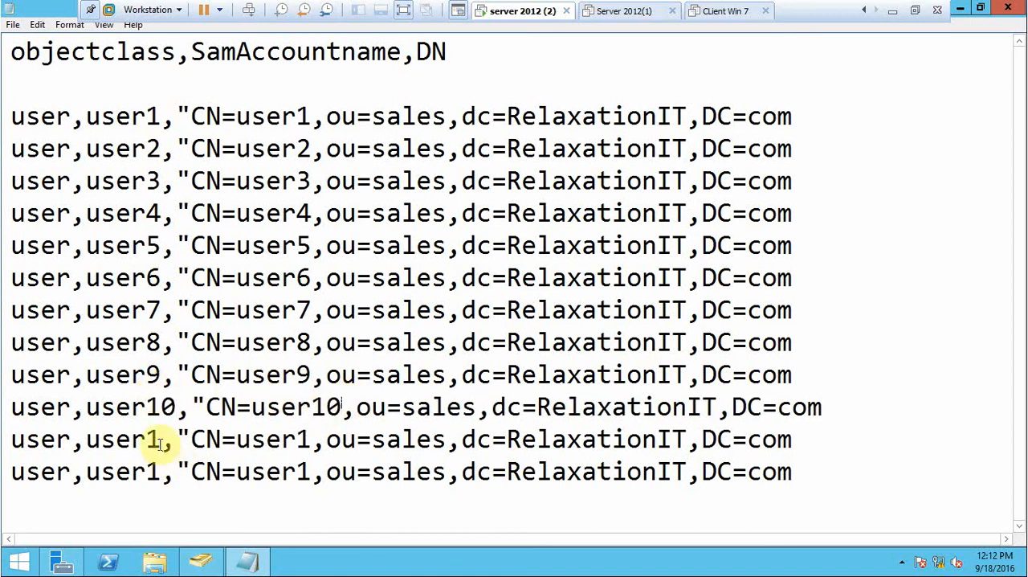
{"action": "type", "text": "1"}
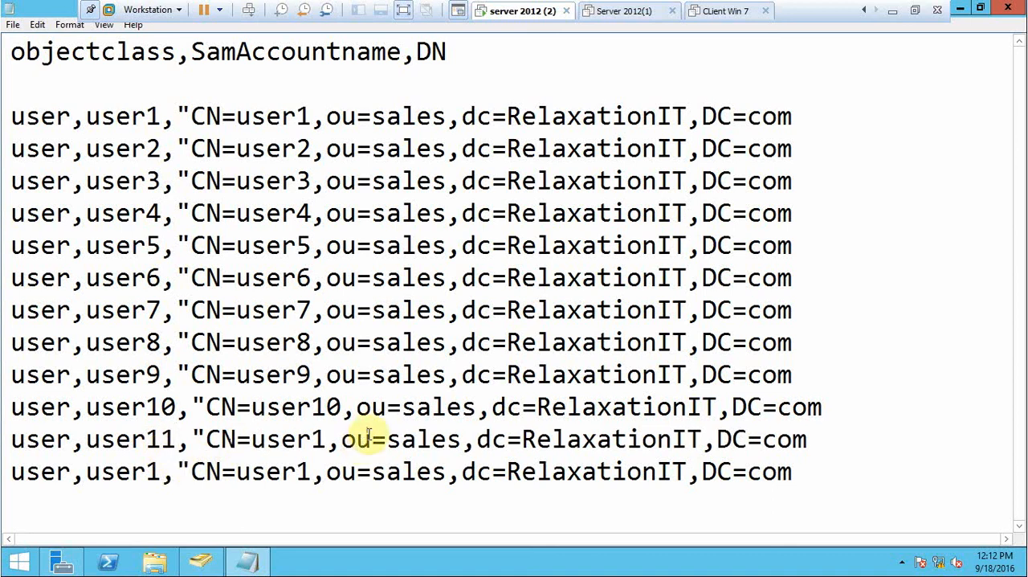
{"action": "left_click", "coordinate": [324, 440]}
{"action": "type", "text": "1"}
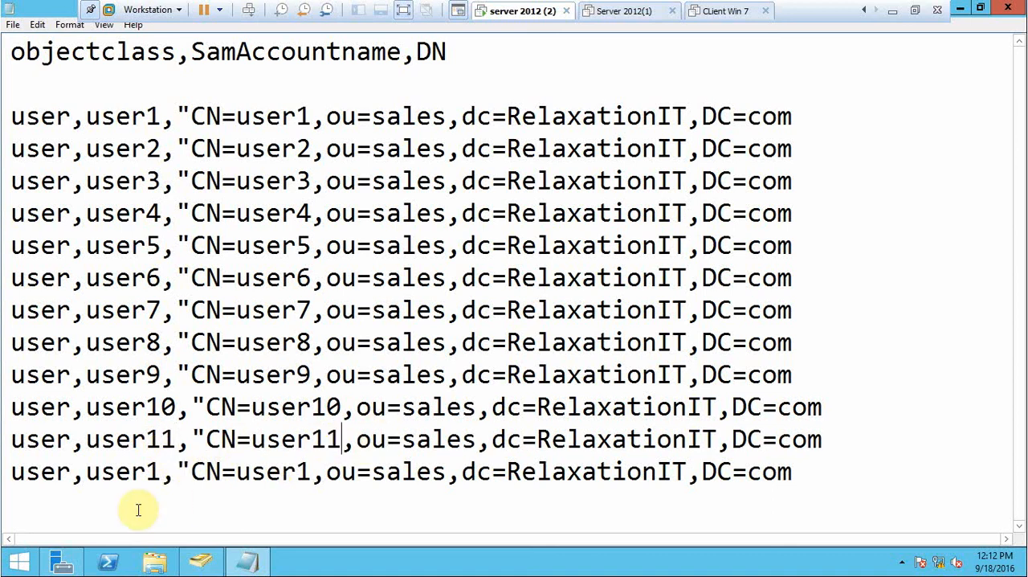
Change both the SamAccountname and the CN value in the twelfth record to user12.
{"action": "left_click", "coordinate": [161, 472]}
{"action": "type", "text": "2"}
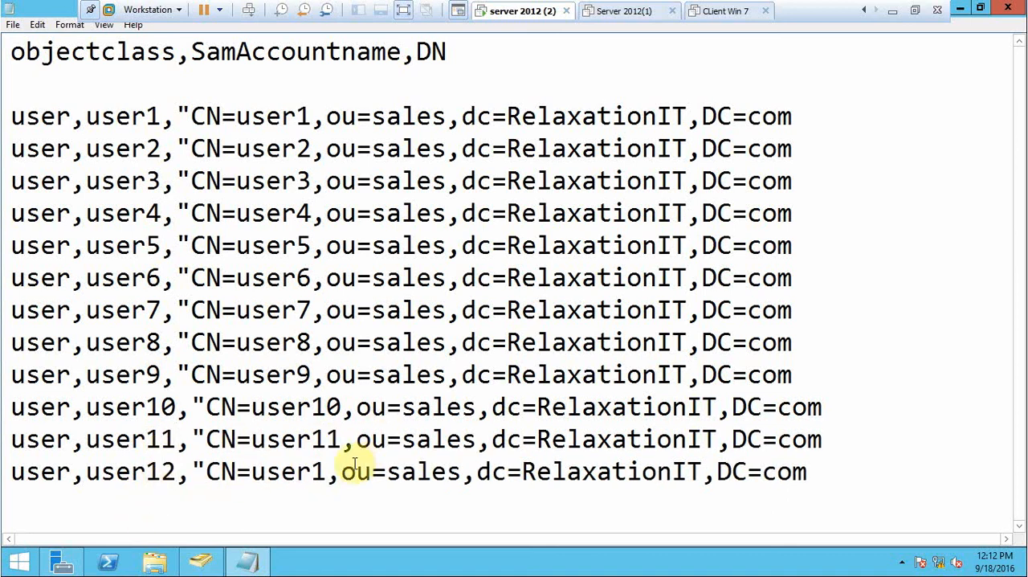
{"action": "left_click", "coordinate": [325, 472]}
{"action": "type", "text": "2"}
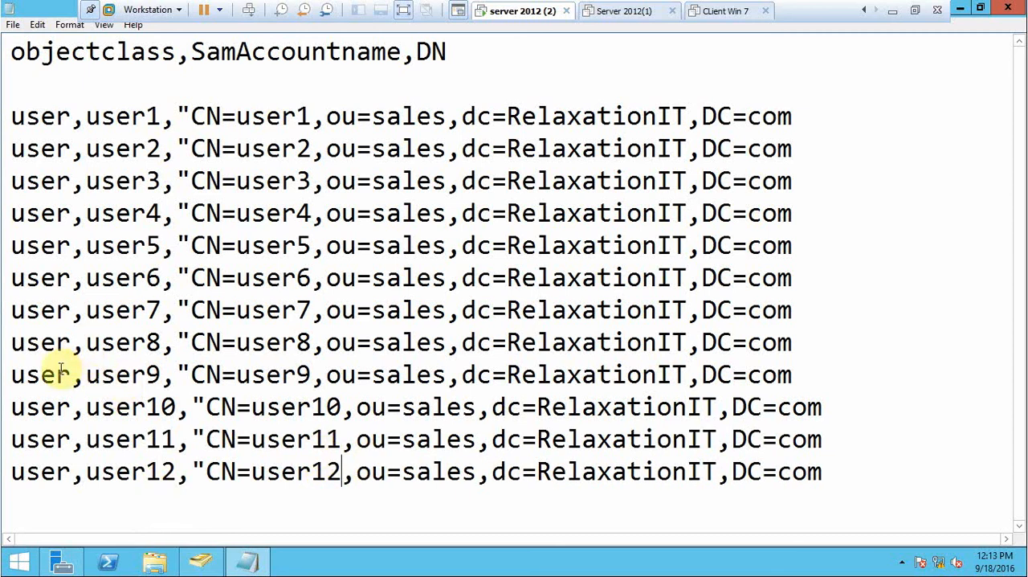
Start saving the text file with the name user.csv and the file type All Files.
{"action": "left_click", "coordinate": [13, 24]}
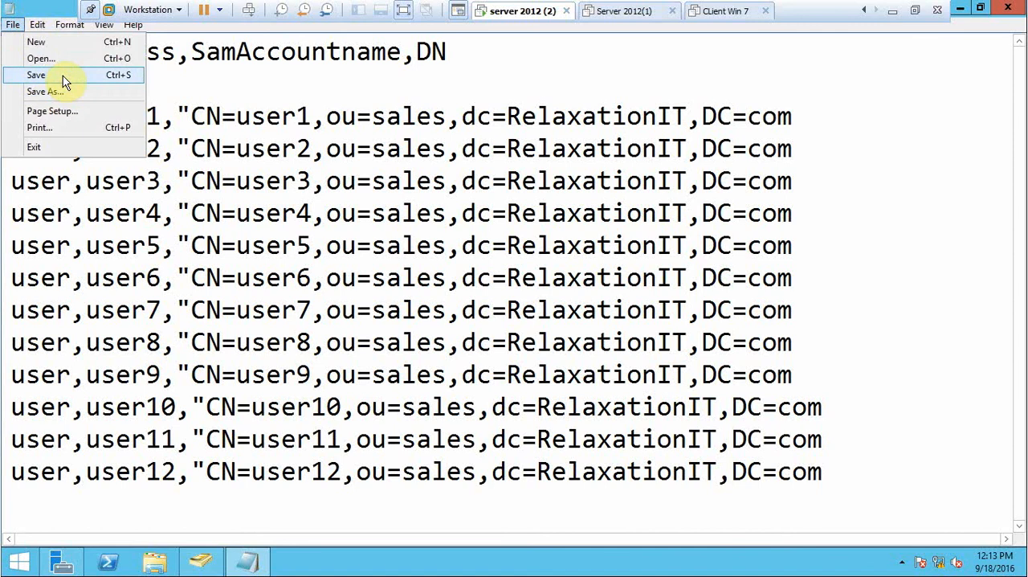
{"action": "left_click", "coordinate": [63, 75]}
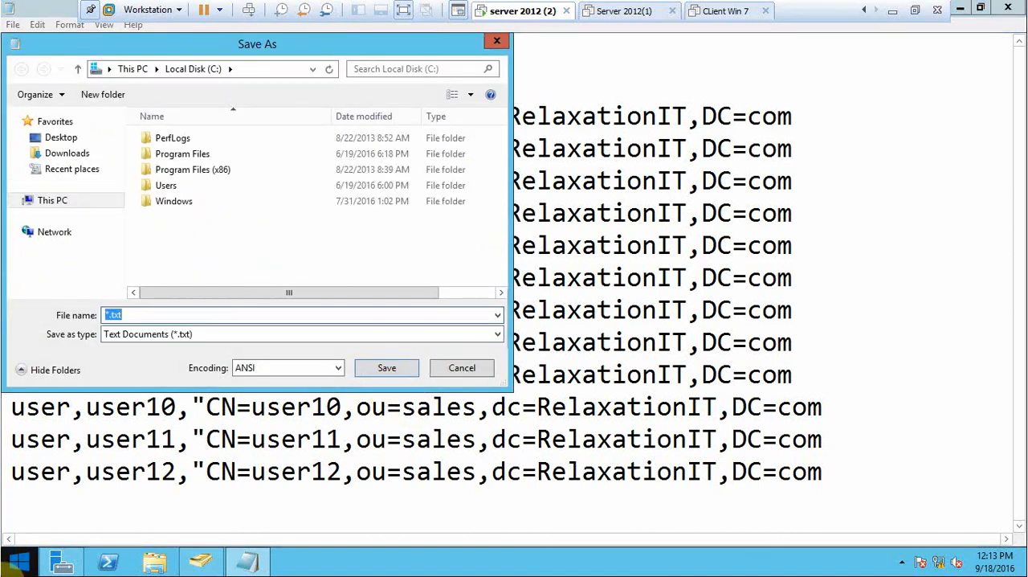
{"action": "type", "text": "user"}
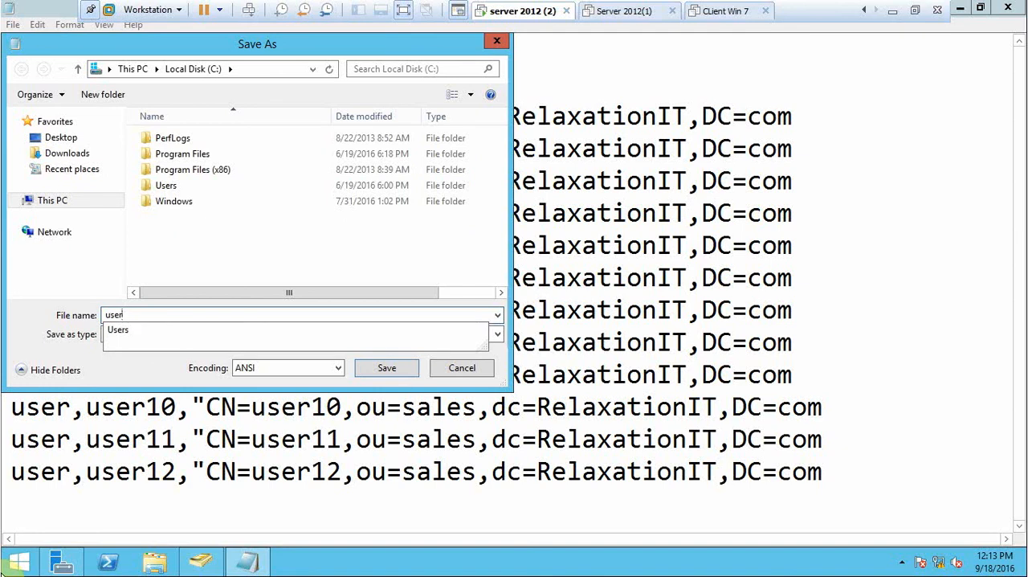
{"action": "type", "text": "."}
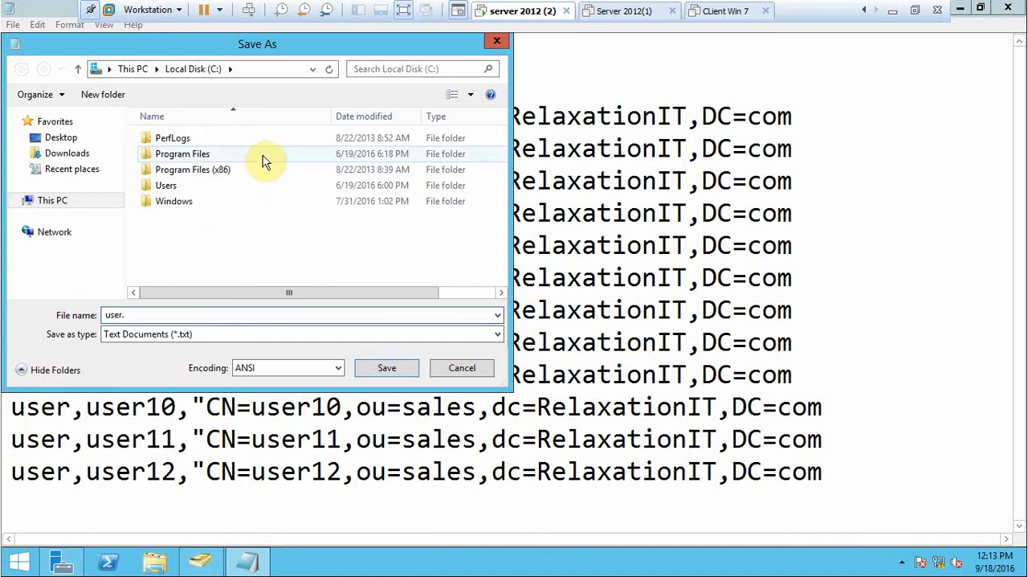
{"action": "type", "text": "csv"}
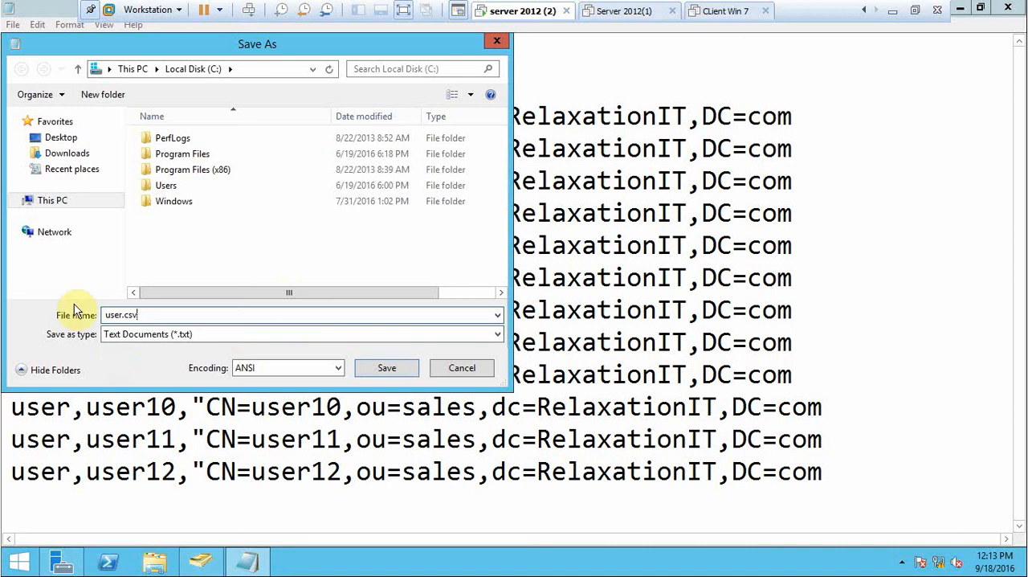
{"action": "left_click", "coordinate": [164, 334]}
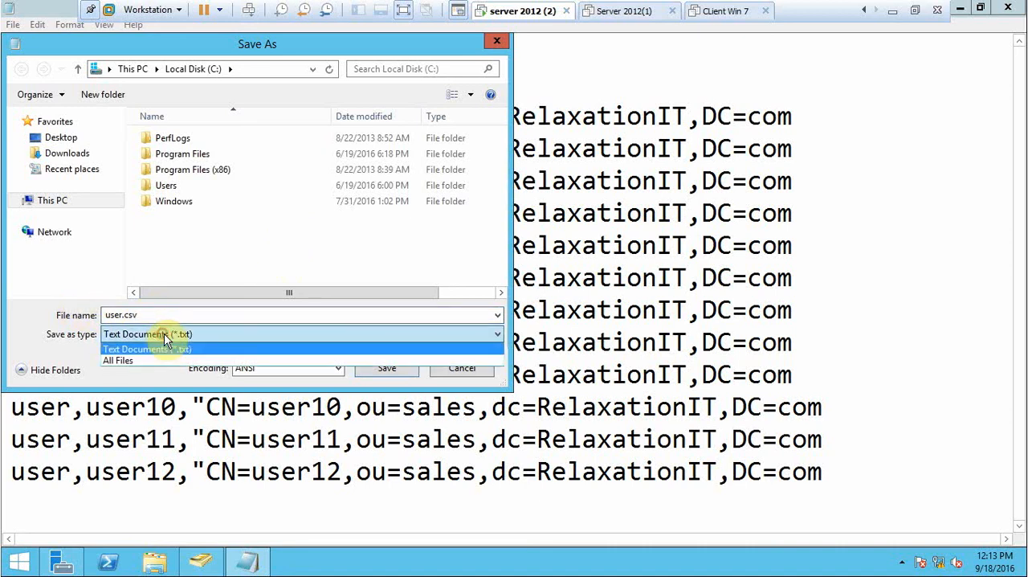
{"action": "left_click", "coordinate": [141, 362]}
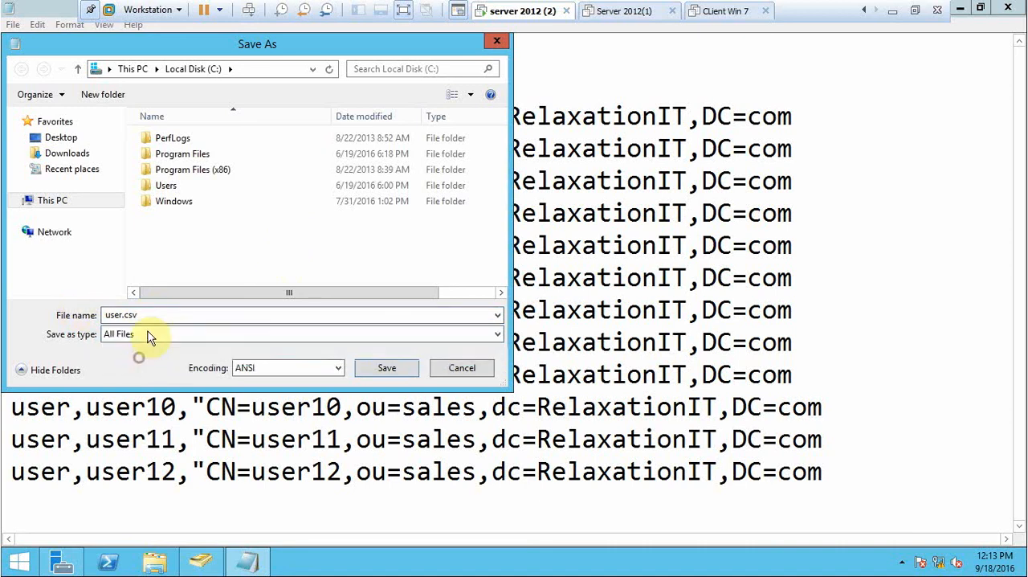
Save the file to the root of Local Disk (C:) and close Notepad.
{"action": "left_click", "coordinate": [64, 206]}
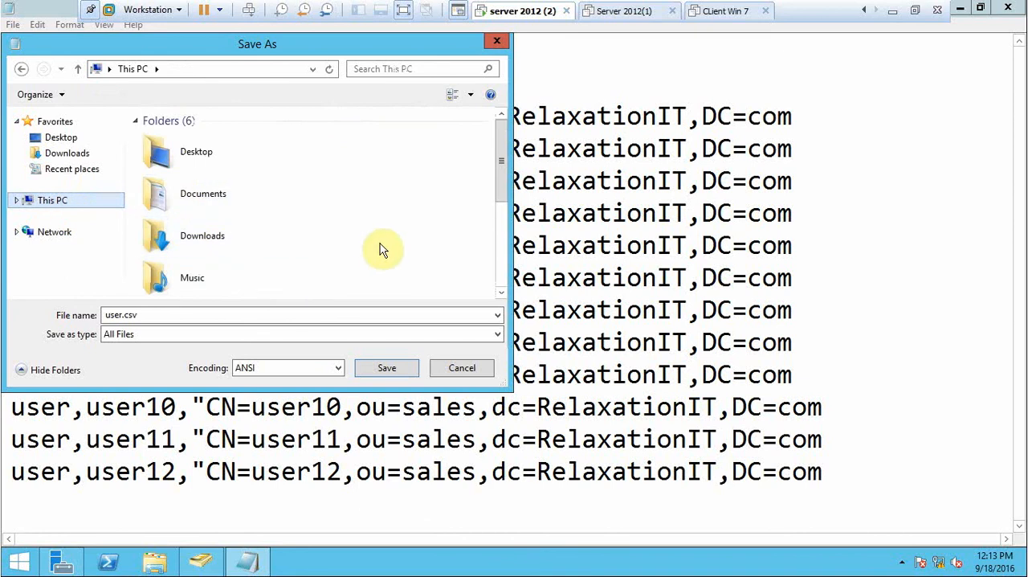
{"action": "left_click_drag", "start_coordinate": [498, 176], "coordinate": [496, 250]}
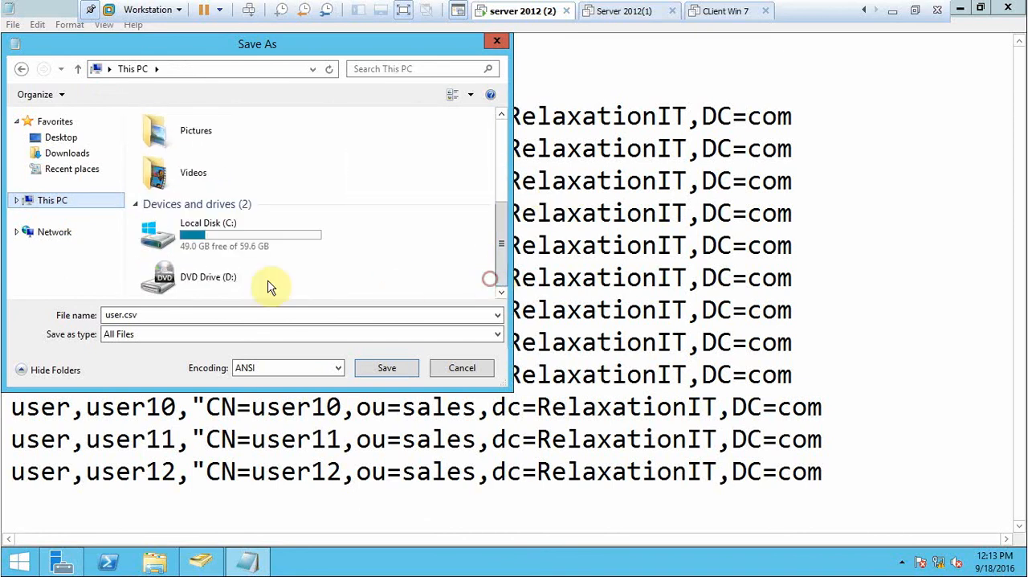
{"action": "left_click", "coordinate": [200, 228]}
{"action": "double_click", "coordinate": [200, 228]}
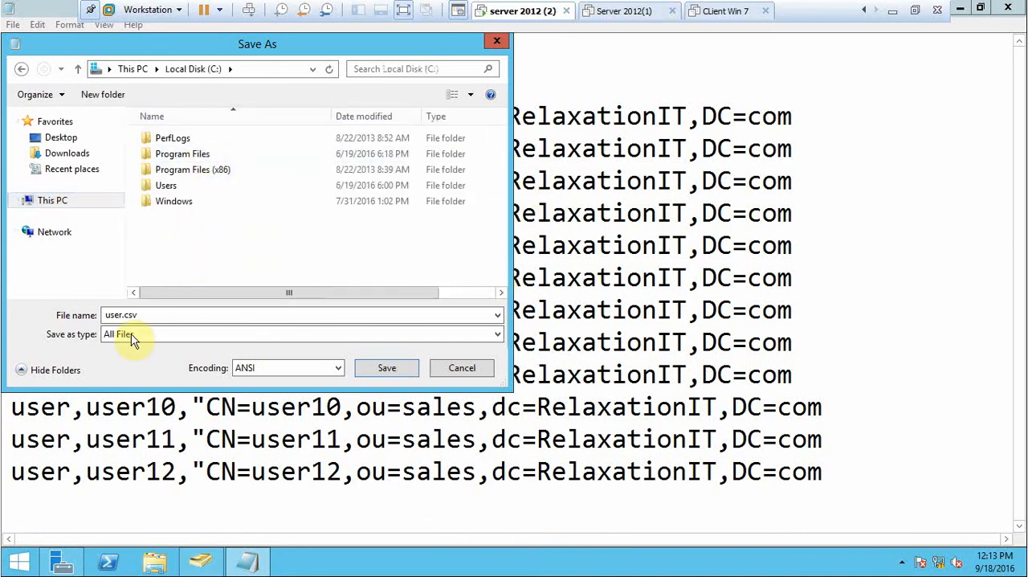
{"action": "left_click", "coordinate": [379, 371]}
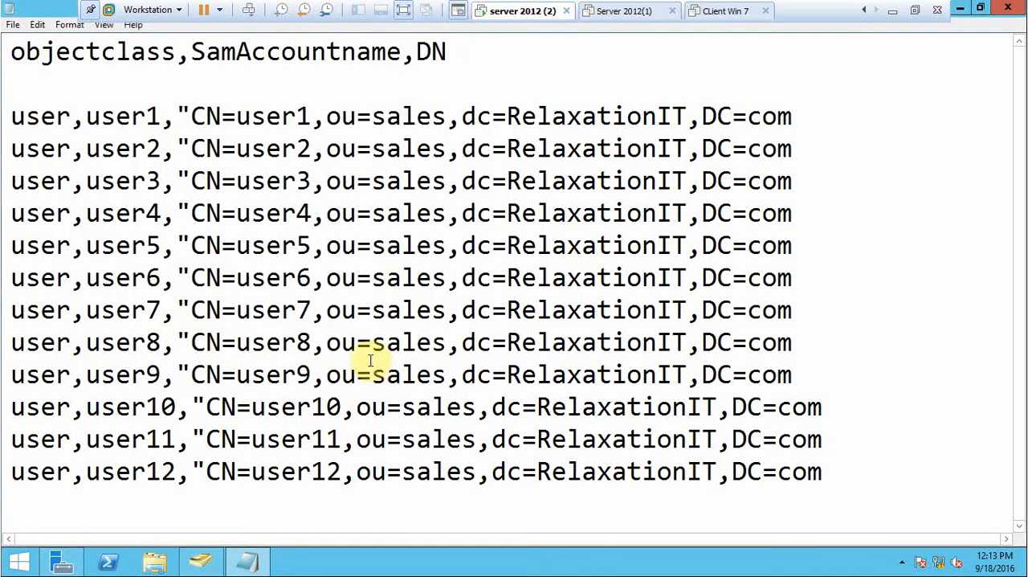
{"action": "left_click", "coordinate": [1008, 8]}
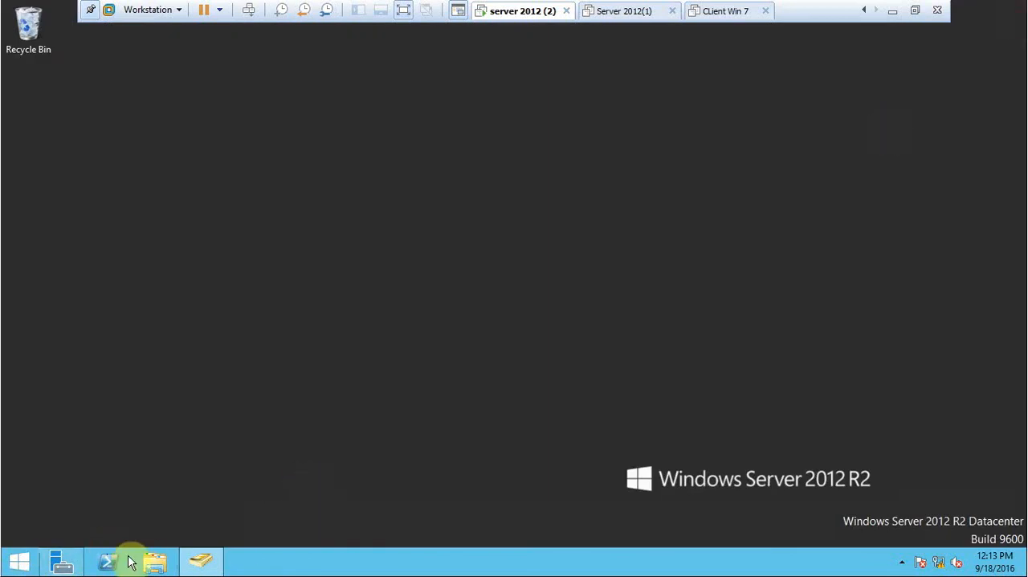
Open a Command Prompt with administrator rights and set its raster font size to 12 x 16.
{"action": "right_click", "coordinate": [11, 567]}
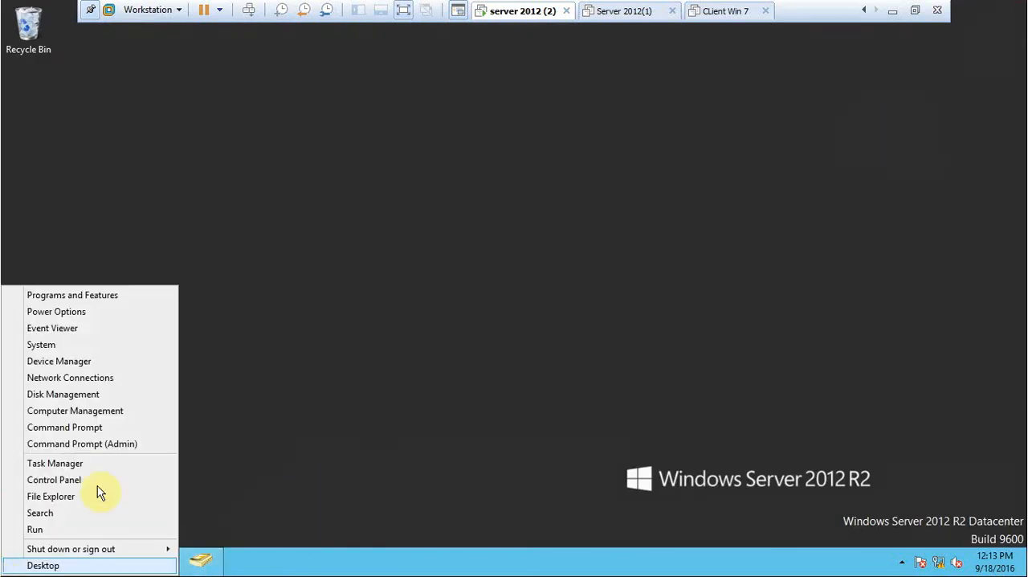
{"action": "left_click", "coordinate": [140, 450]}
{"action": "right_click", "coordinate": [278, 133]}
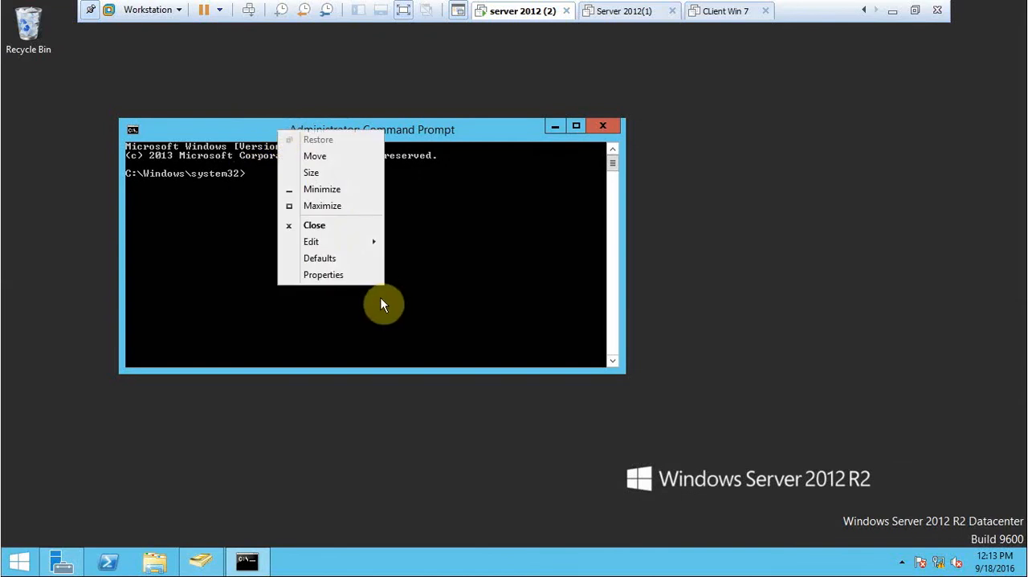
{"action": "left_click", "coordinate": [363, 278]}
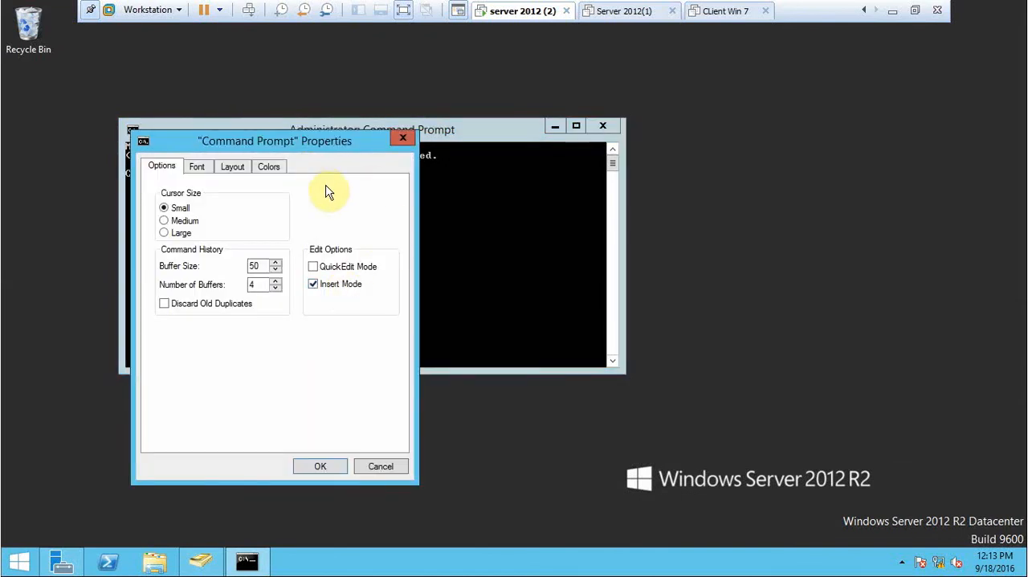
{"action": "left_click", "coordinate": [197, 170]}
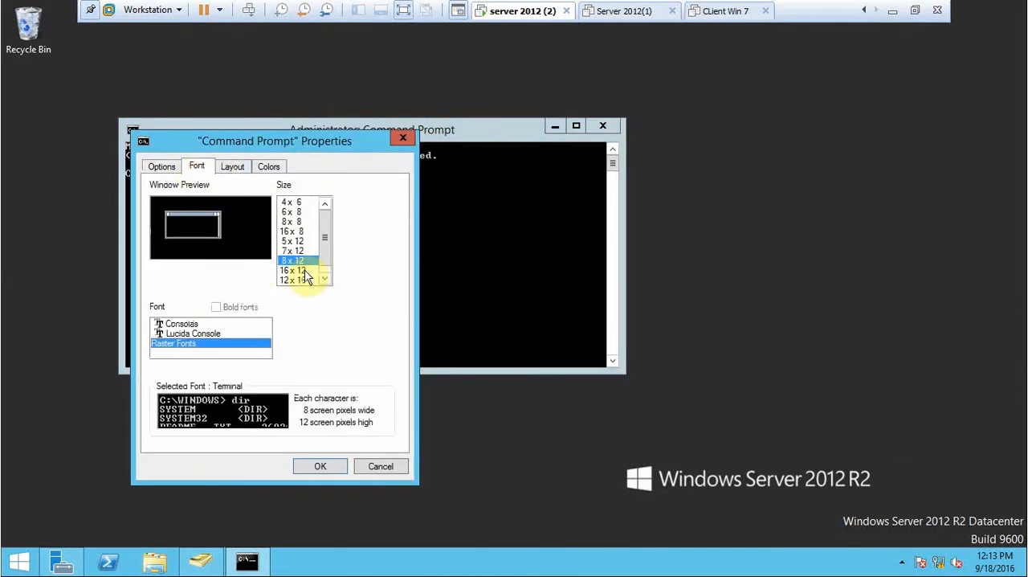
{"action": "left_click", "coordinate": [300, 272]}
{"action": "left_click", "coordinate": [295, 280]}
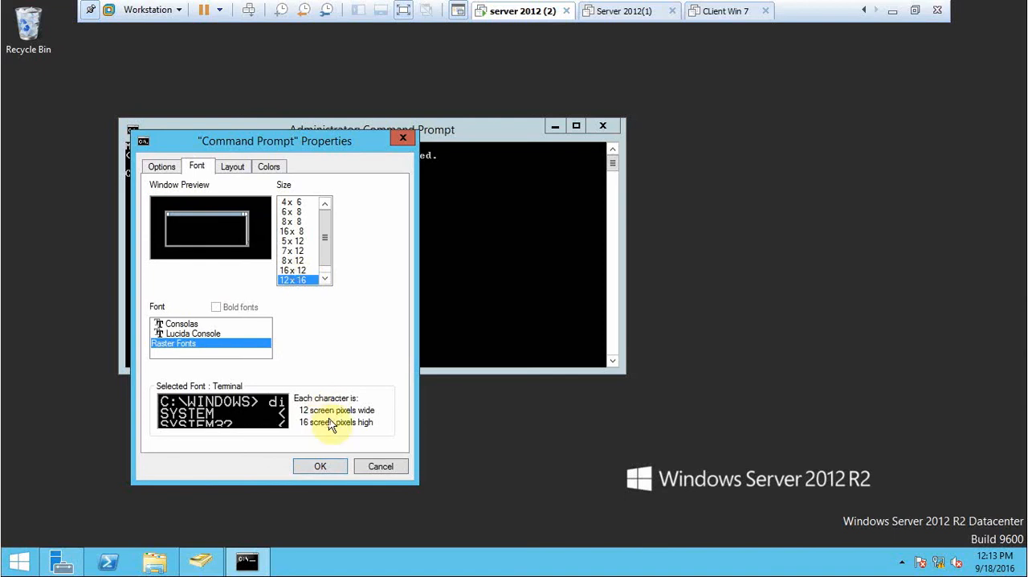
{"action": "left_click", "coordinate": [322, 467]}
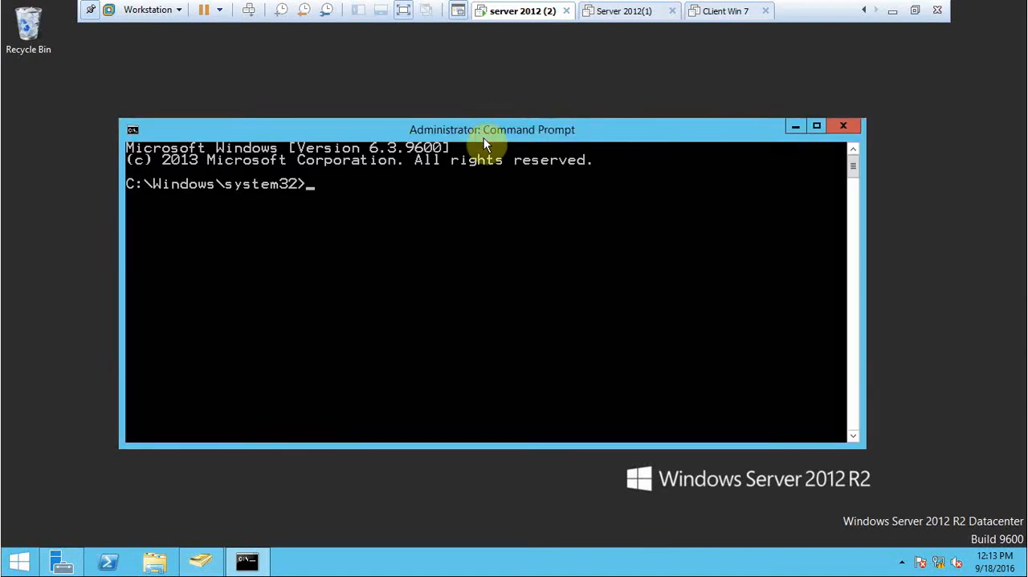
{"action": "left_click_drag", "start_coordinate": [484, 137], "coordinate": [534, 109]}
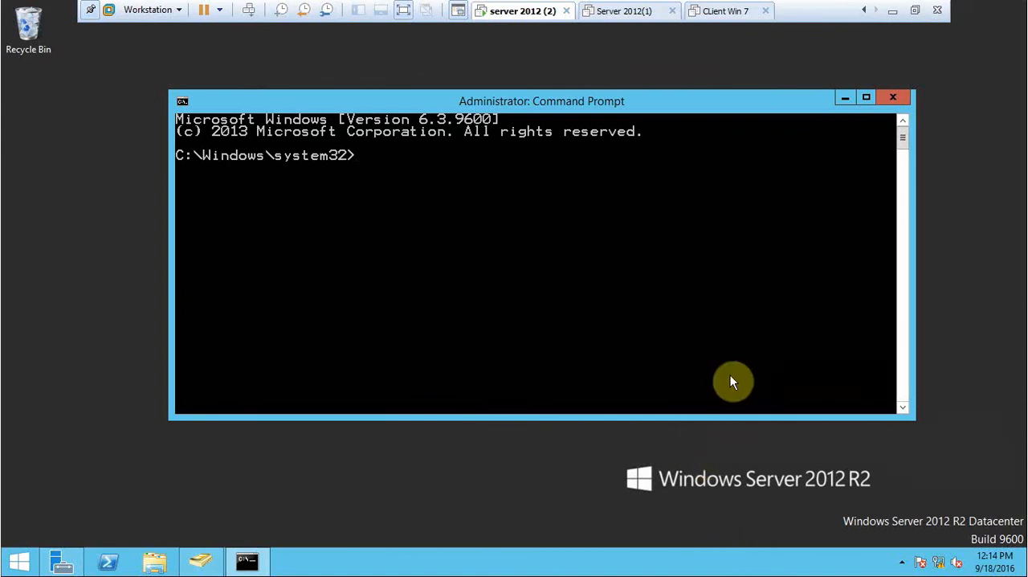
{"action": "type", "text": "csvde -"}
{"action": "type", "text": "c:\\user"}
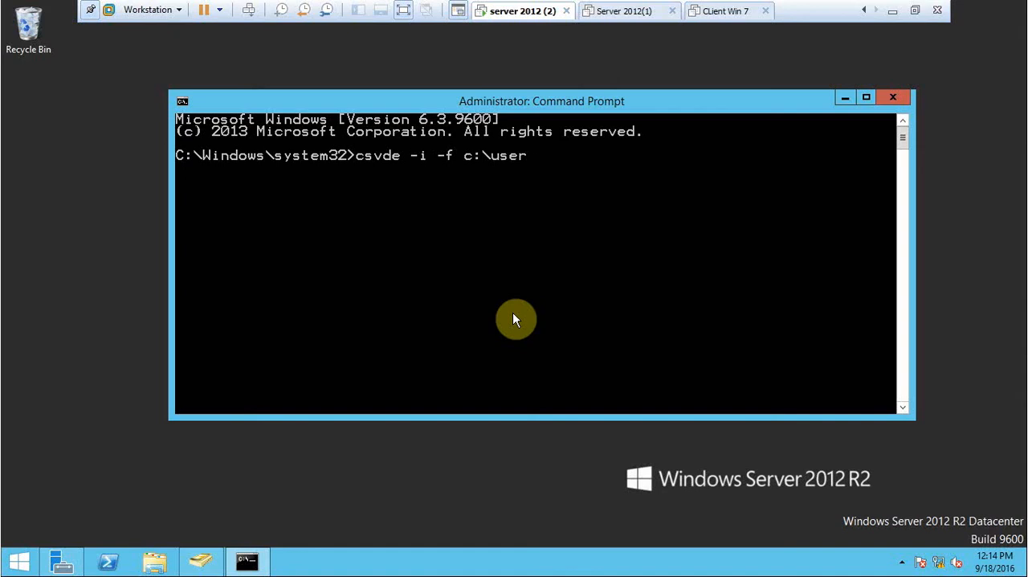
{"action": "key", "text": "BackSpace"}
{"action": "key", "text": "BackSpace"}
{"action": "key", "text": "BackSpace"}
{"action": "key", "text": "BackSpace"}
{"action": "key", "text": "BackSpace"}
{"action": "key", "text": "BackSpace"}
{"action": "key", "text": "BackSpace"}
{"action": "key", "text": "BackSpace"}
{"action": "key", "text": "BackSpace"}
{"action": "key", "text": "BackSpace"}
{"action": "key", "text": "BackSpace"}
{"action": "key", "text": "BackSpace"}
{"action": "key", "text": "BackSpace"}
{"action": "key", "text": "BackSpace"}
{"action": "key", "text": "BackSpace"}
{"action": "key", "text": "BackSpace"}
{"action": "key", "text": "BackSpace"}
{"action": "key", "text": "BackSpace"}
{"action": "key", "text": "BackSpace"}
Change to the root of the C: drive and try to import the users with csvde -i -f c:\user.csv.
{"action": "type", "text": "cd"}
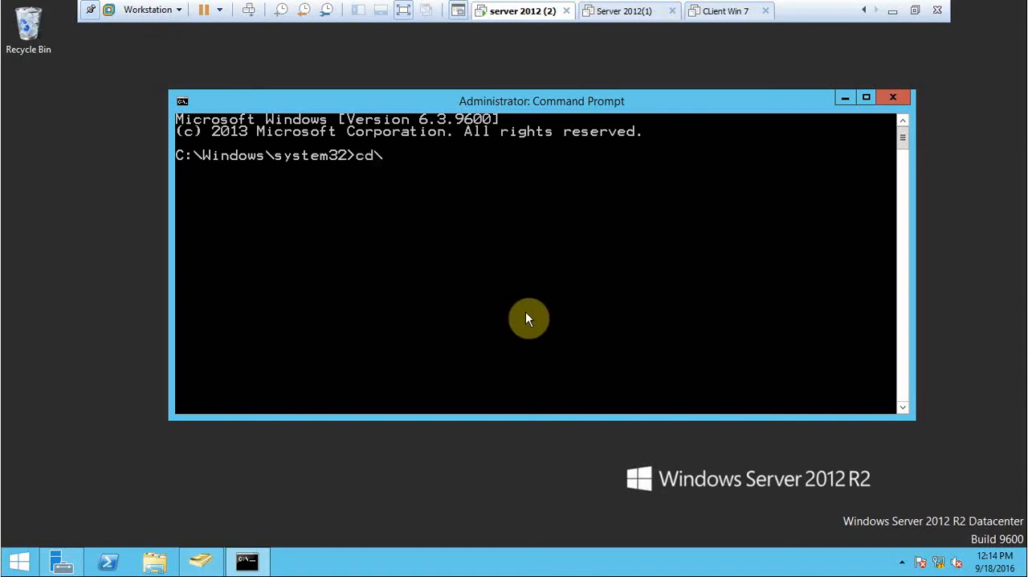
{"action": "type", "text": "\\"}
{"action": "key", "text": "Return"}
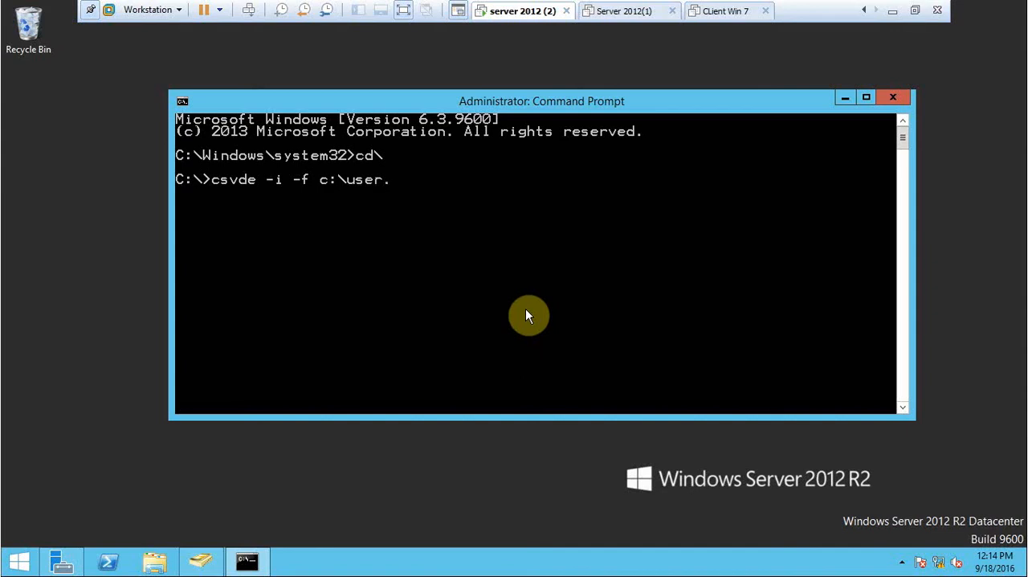
{"action": "type", "text": "v"}
{"action": "key", "text": "Return"}
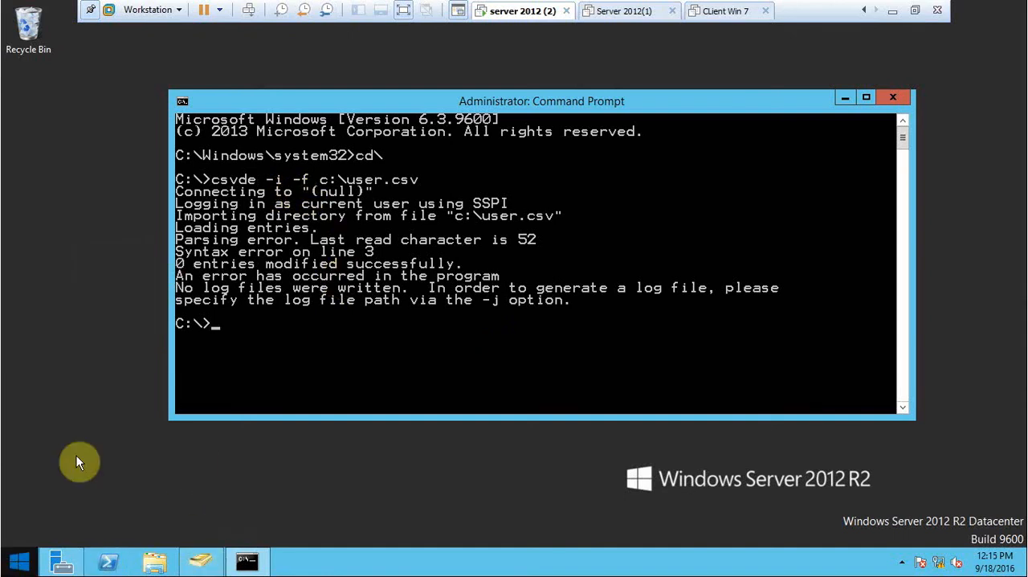
Open the user CSV file from Local Disk (C:) in Notepad and maximize its window.
{"action": "key", "text": "super+e"}
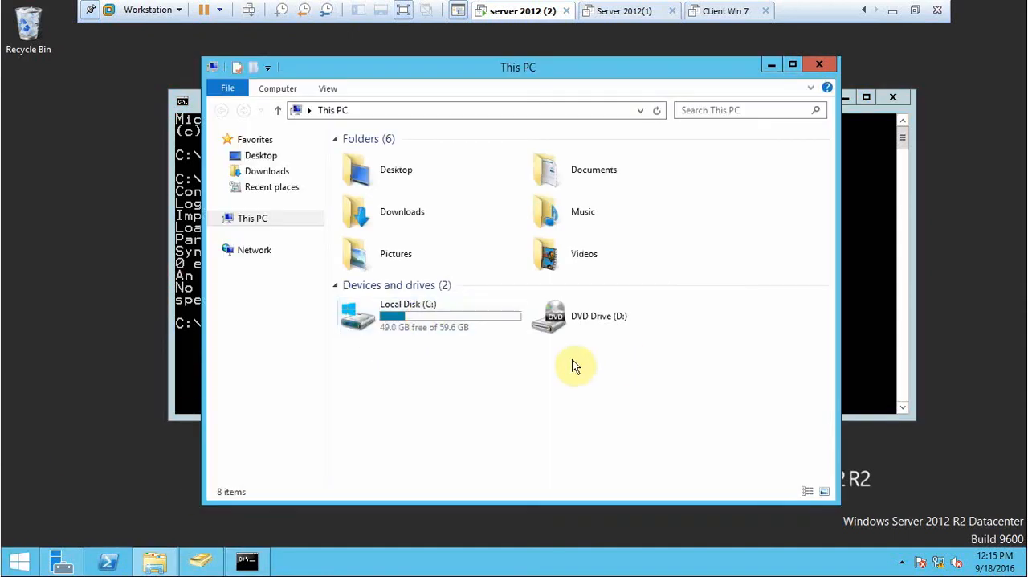
{"action": "double_click", "coordinate": [361, 321]}
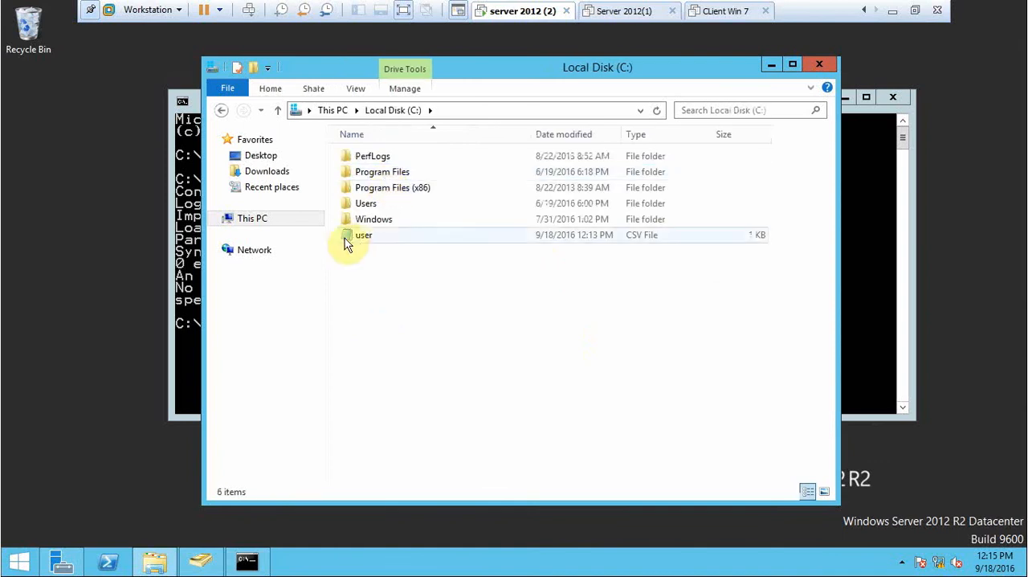
{"action": "double_click", "coordinate": [357, 236]}
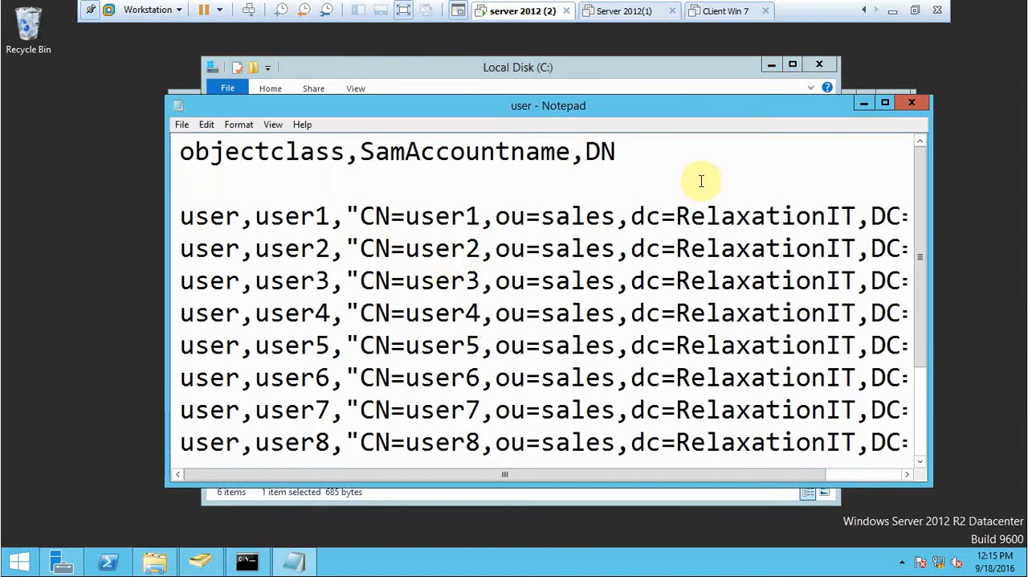
{"action": "left_click", "coordinate": [884, 102]}
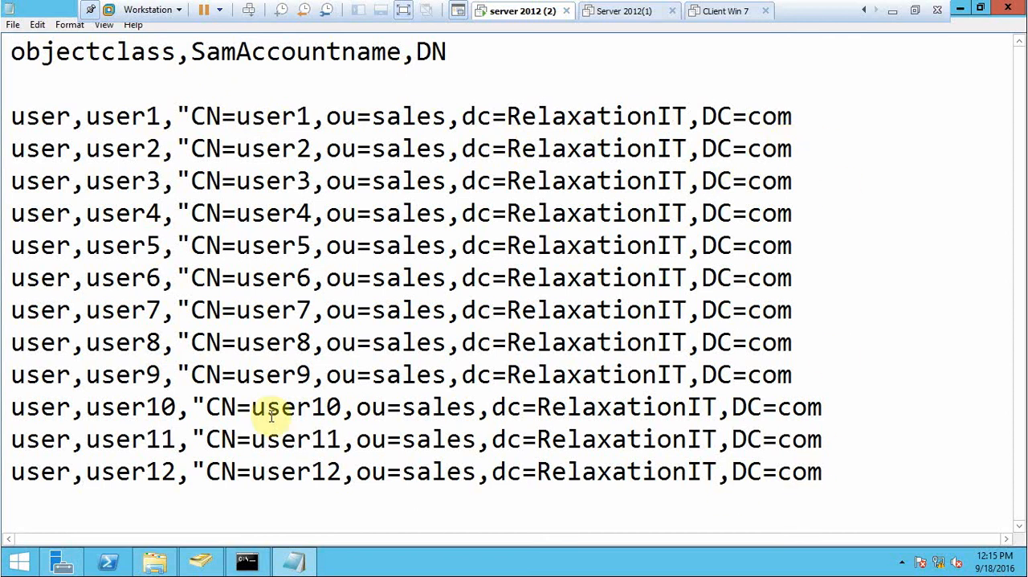
{"action": "left_click", "coordinate": [203, 562]}
{"action": "left_click", "coordinate": [203, 562]}
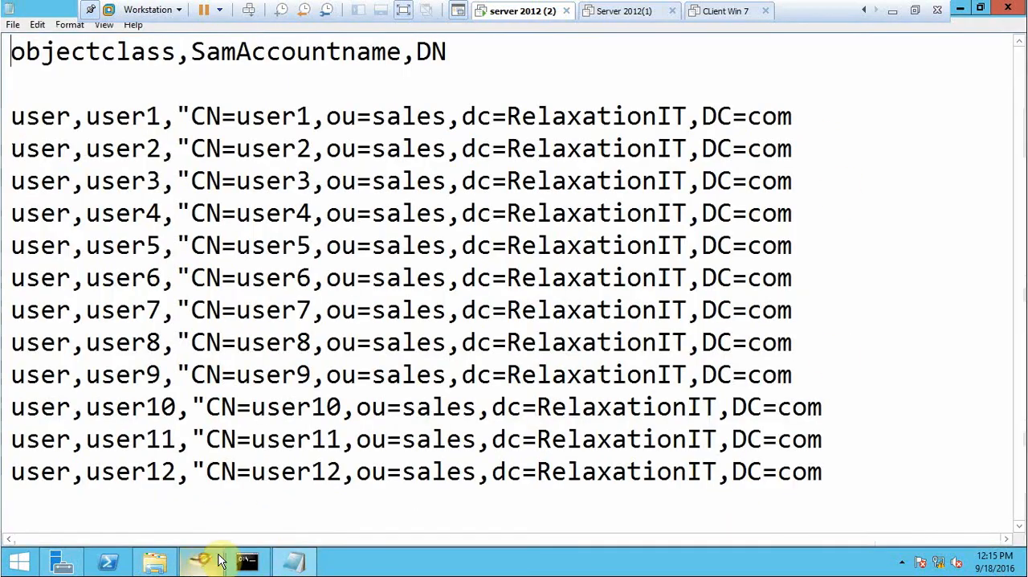
Try to import the users again by rerunning csvde -i -f c:\user.csv in the Command Prompt.
{"action": "left_click", "coordinate": [298, 563]}
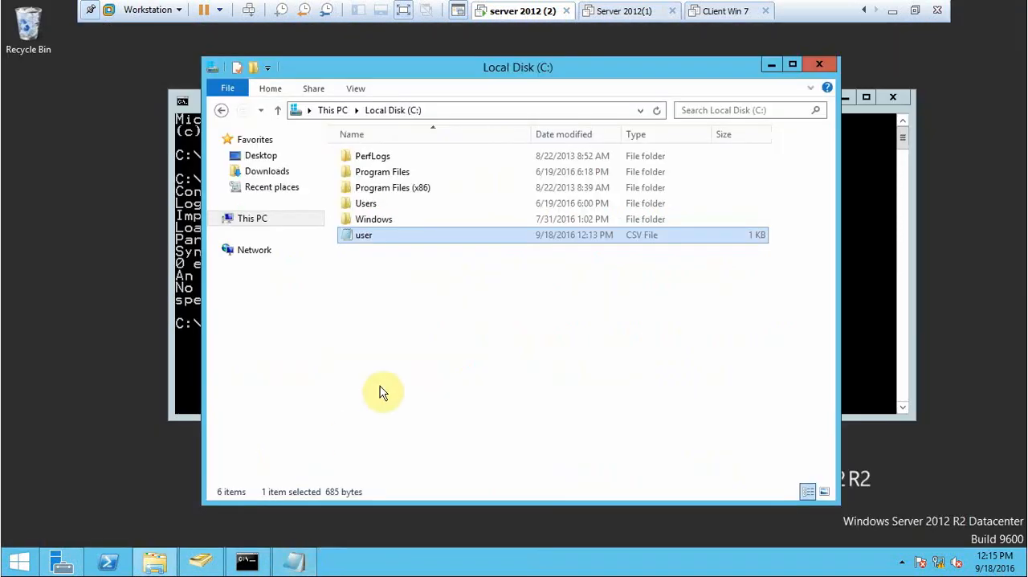
{"action": "left_click", "coordinate": [191, 318]}
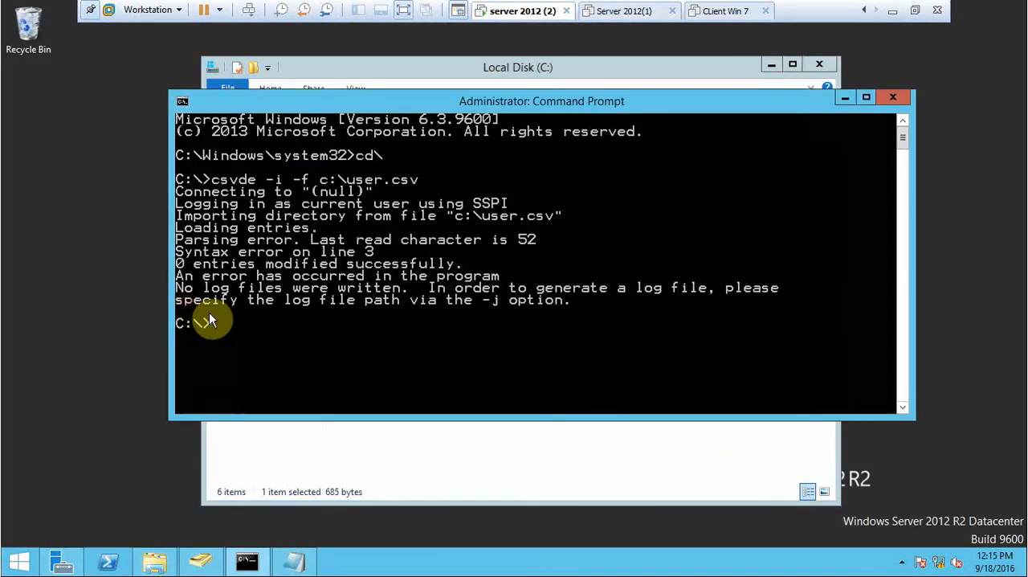
{"action": "key", "text": "Up"}
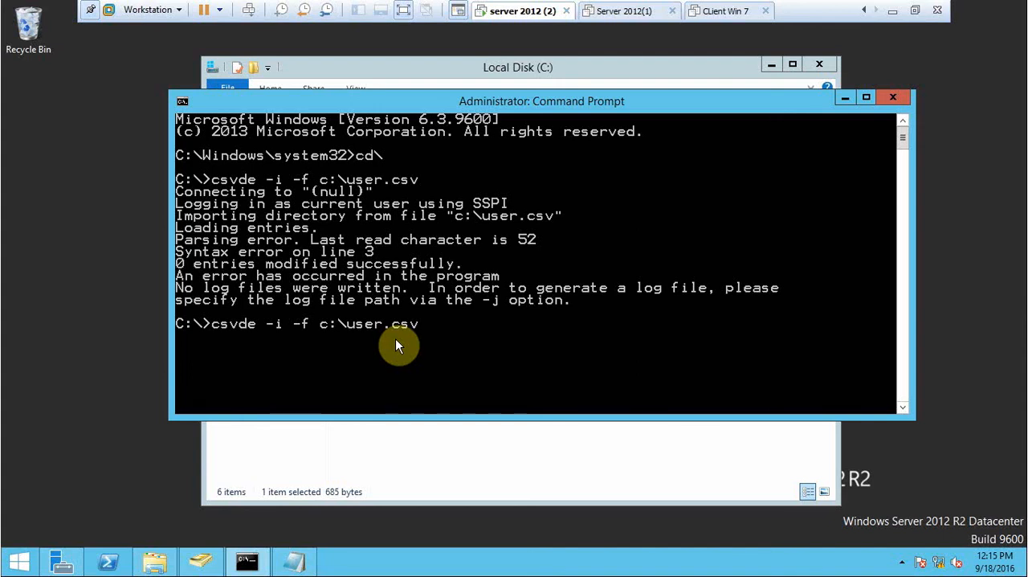
{"action": "key", "text": "Return"}
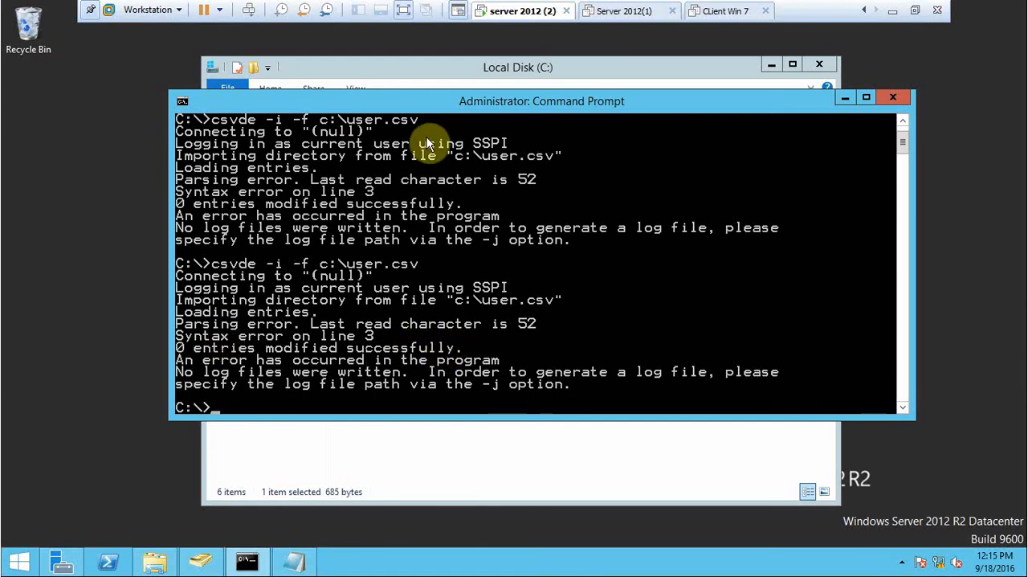
{"action": "left_click", "coordinate": [707, 10]}
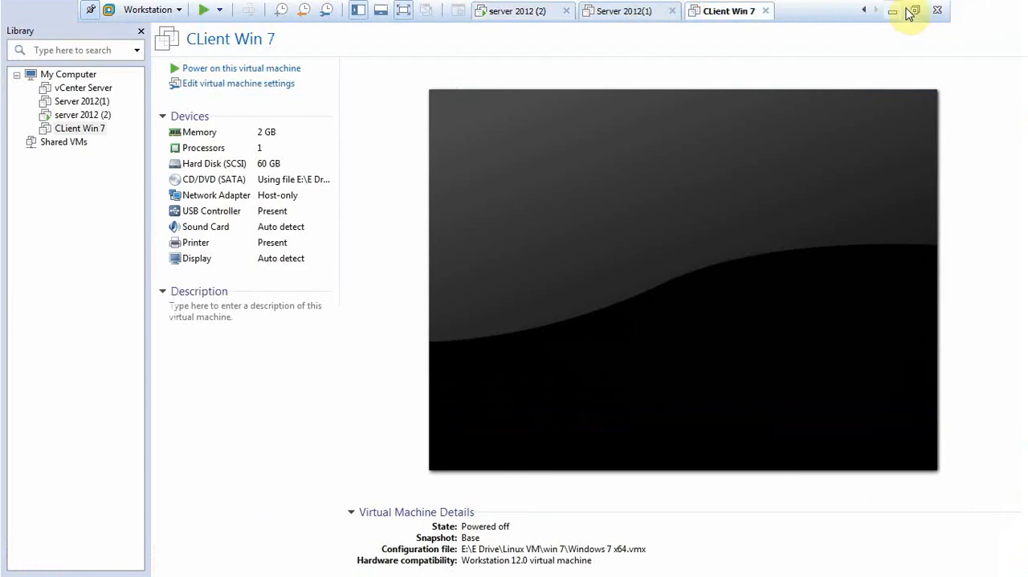
{"action": "left_click", "coordinate": [501, 12]}
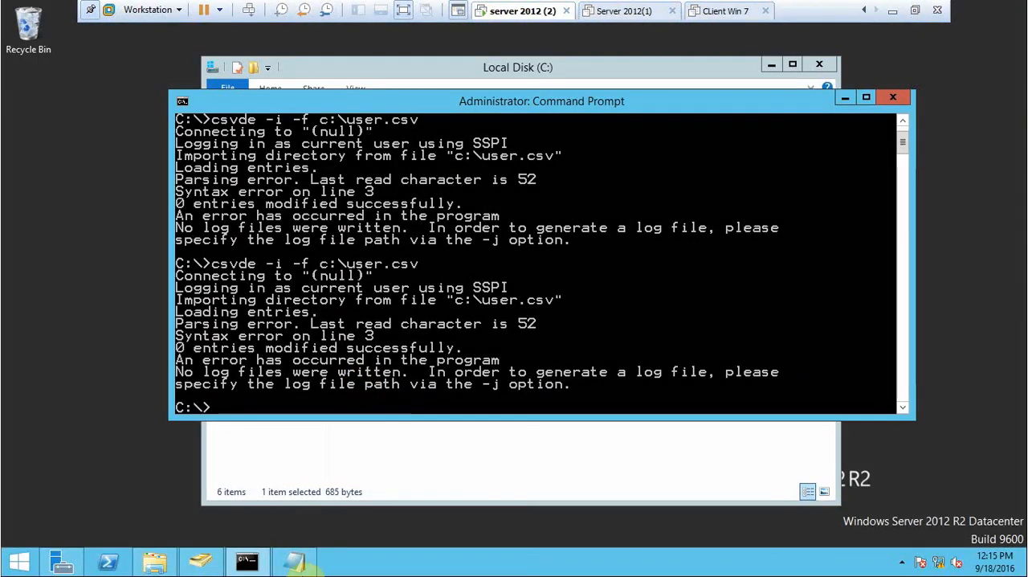
In the user CSV file, remove the blank line under the header and add a closing quotation mark to all twelve user lines.
{"action": "left_click", "coordinate": [300, 564]}
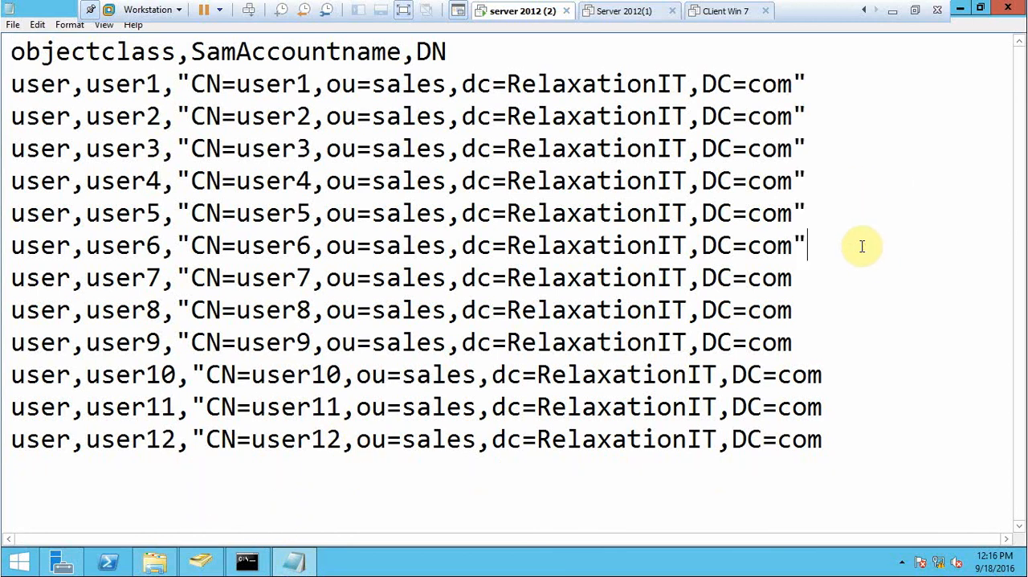
{"action": "left_click", "coordinate": [851, 280]}
{"action": "type", "text": "\""}
{"action": "key", "text": "Down"}
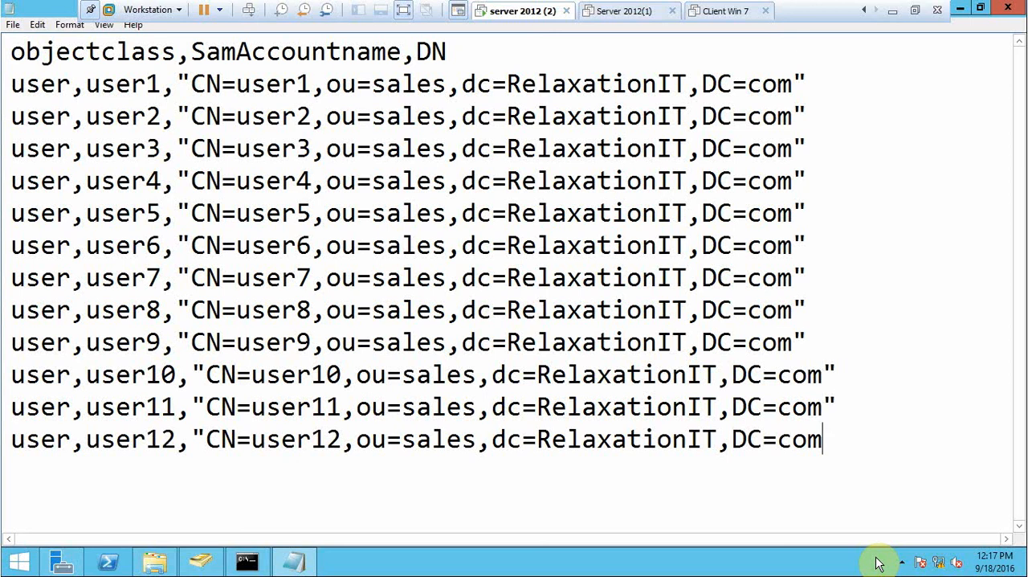
Save the changes to user.csv while closing Notepad and import the users with csvde -i -f c:\user.csv.
{"action": "left_click", "coordinate": [1003, 10]}
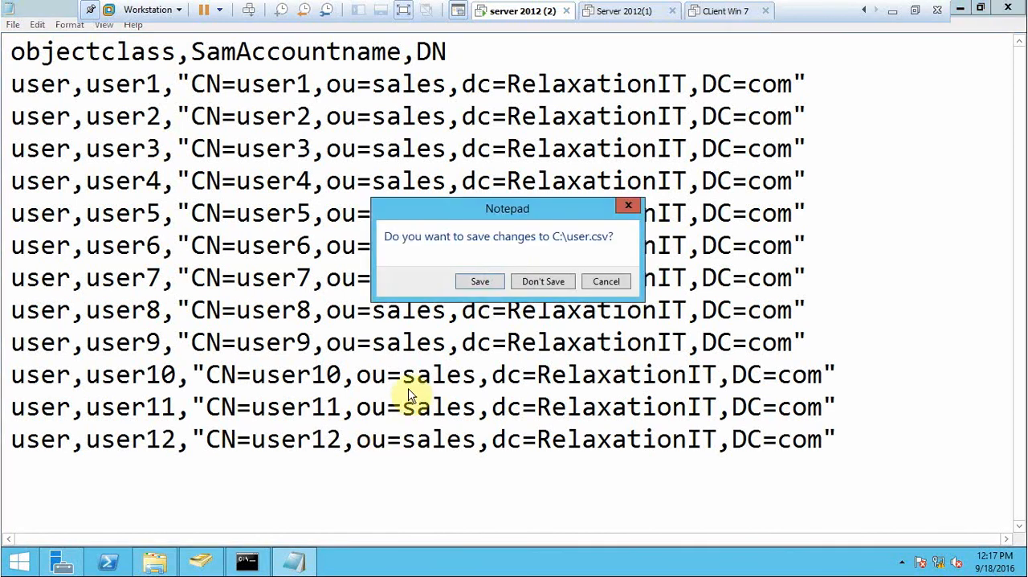
{"action": "left_click", "coordinate": [474, 282]}
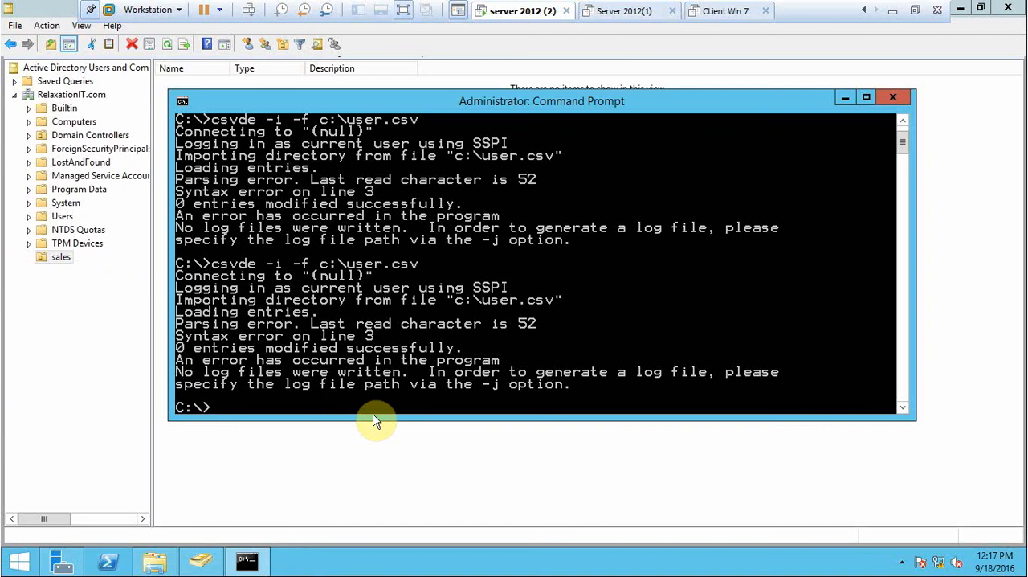
{"action": "key", "text": "Up"}
{"action": "key", "text": "Return"}
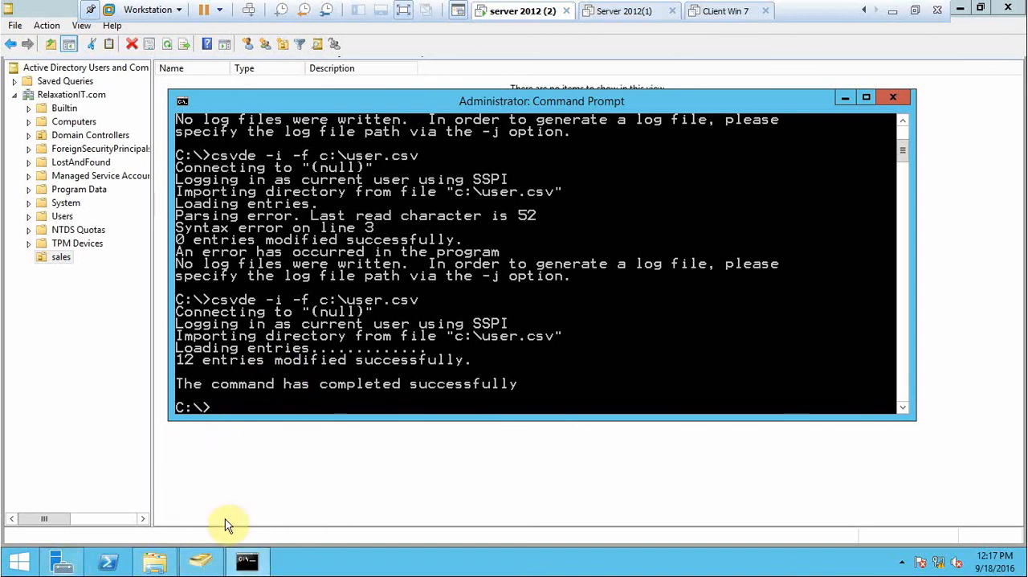
Check the imported users in the sales organizational unit and review the csvde output in the Command Prompt.
{"action": "left_click", "coordinate": [58, 259]}
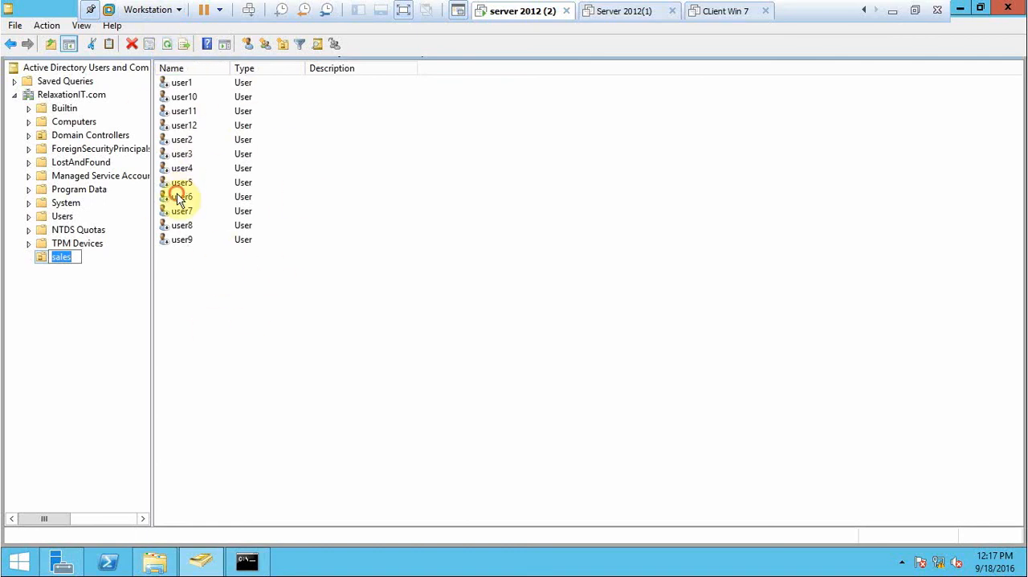
{"action": "key", "text": "Return"}
{"action": "left_click", "coordinate": [184, 97]}
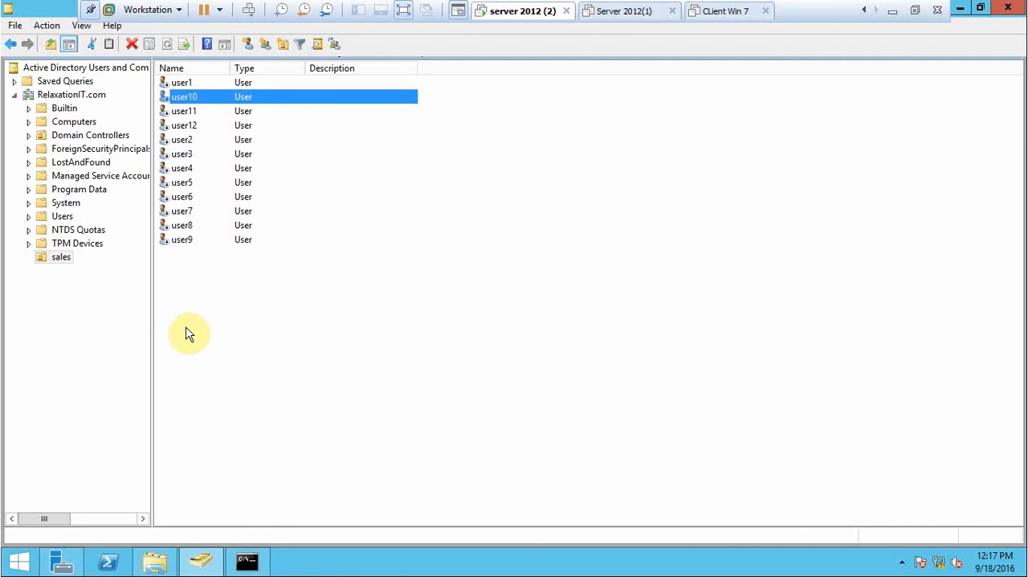
{"action": "left_click", "coordinate": [246, 561]}
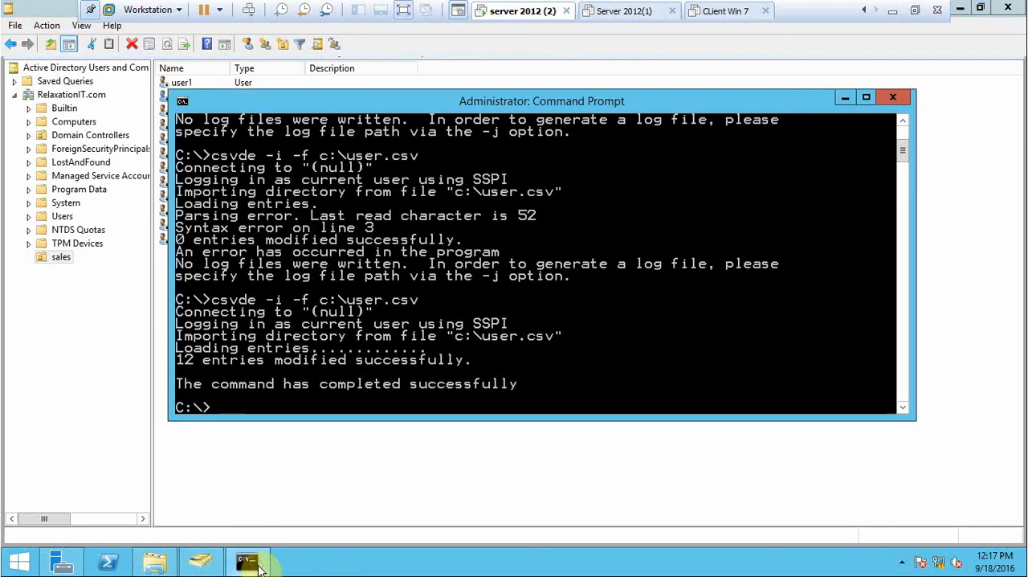
{"action": "left_click_drag", "start_coordinate": [535, 102], "coordinate": [569, 58]}
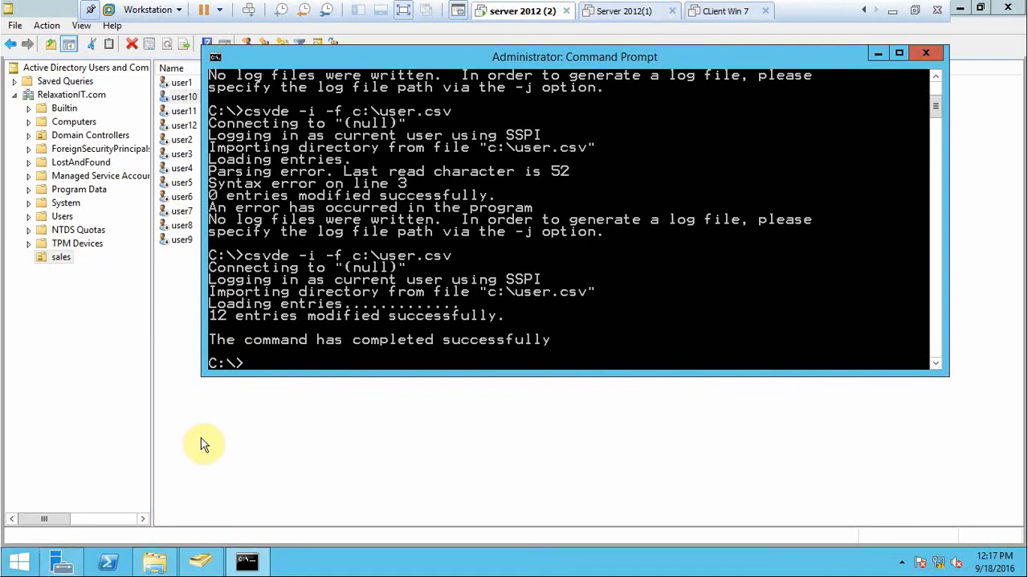
Reopen user.csv from Local Disk (C:) in a maximized Notepad window and highlight the object class value, the SamAccountname heading and user1.
{"action": "key", "text": "super+e"}
{"action": "double_click", "coordinate": [404, 340]}
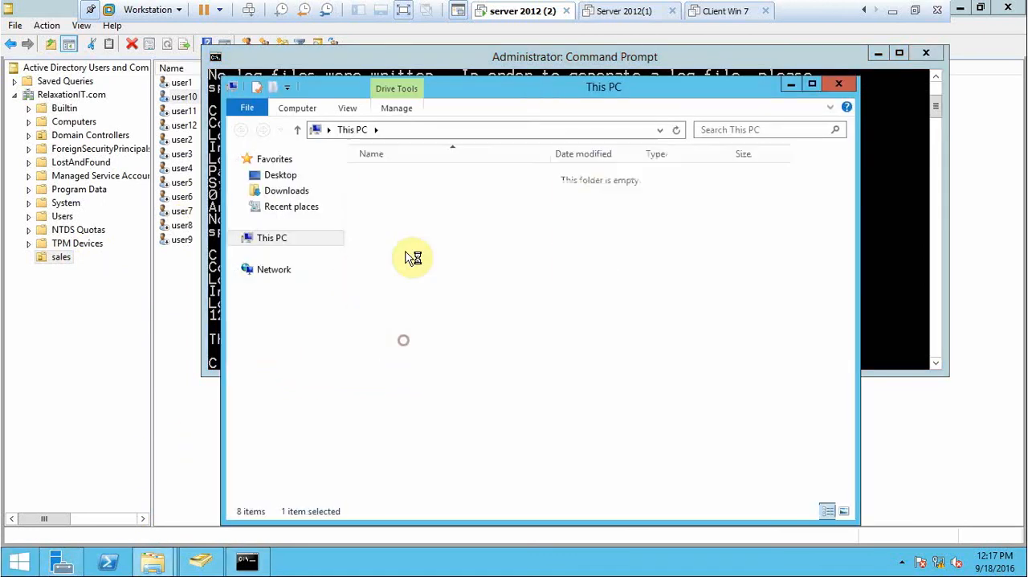
{"action": "double_click", "coordinate": [383, 257]}
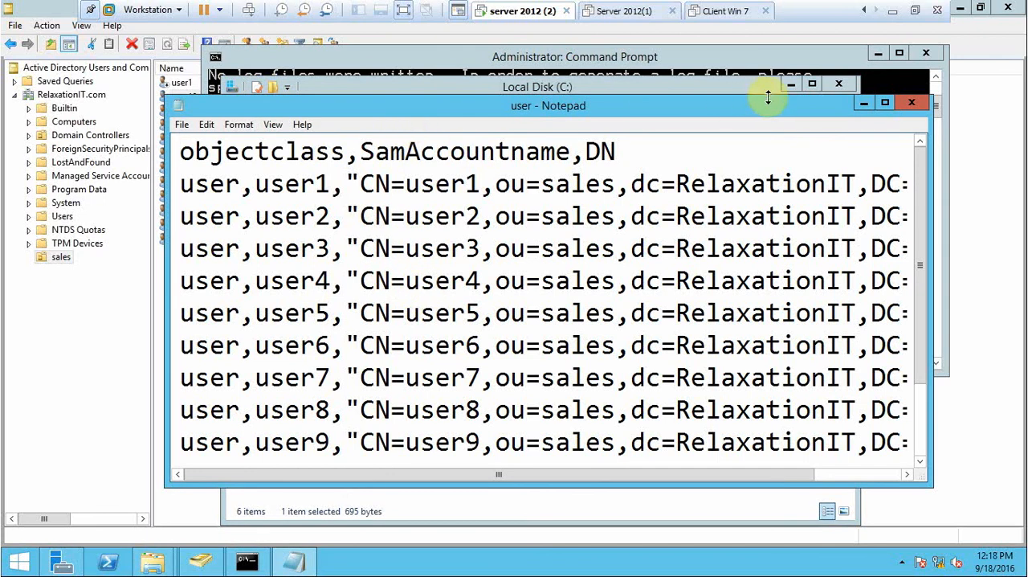
{"action": "left_click", "coordinate": [885, 102]}
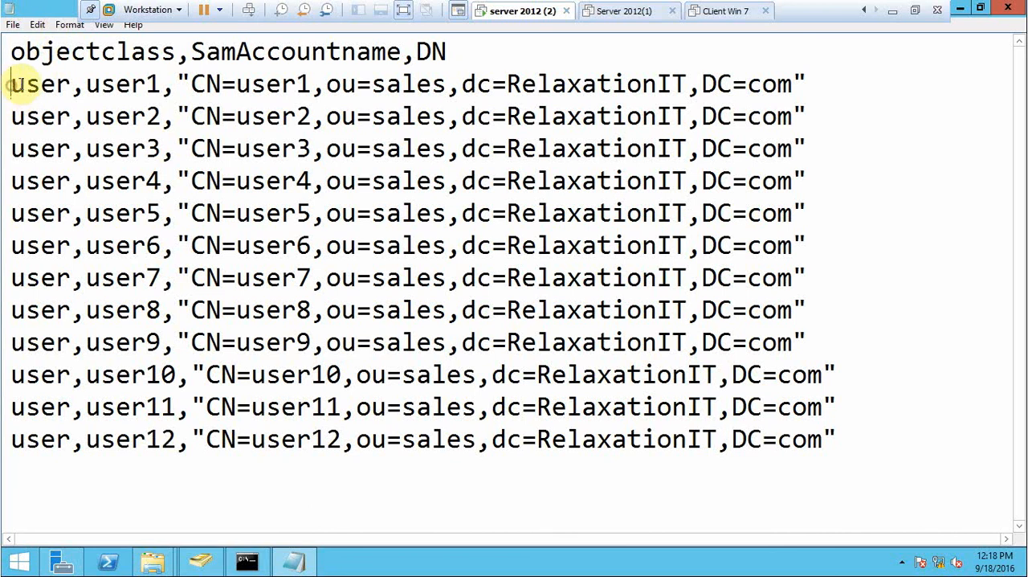
{"action": "left_click_drag", "start_coordinate": [10, 83], "coordinate": [57, 85]}
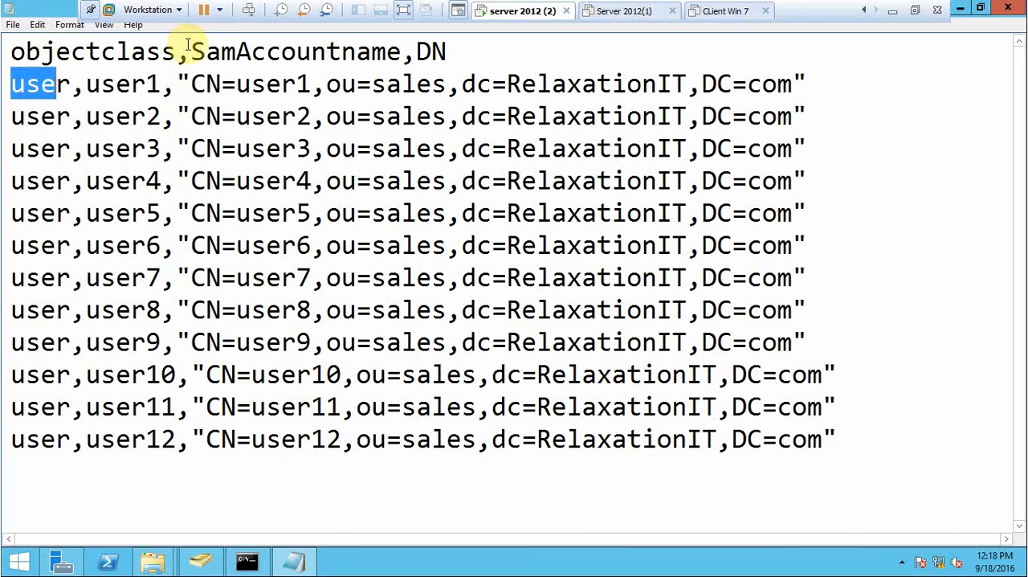
{"action": "left_click_drag", "start_coordinate": [190, 50], "coordinate": [401, 51]}
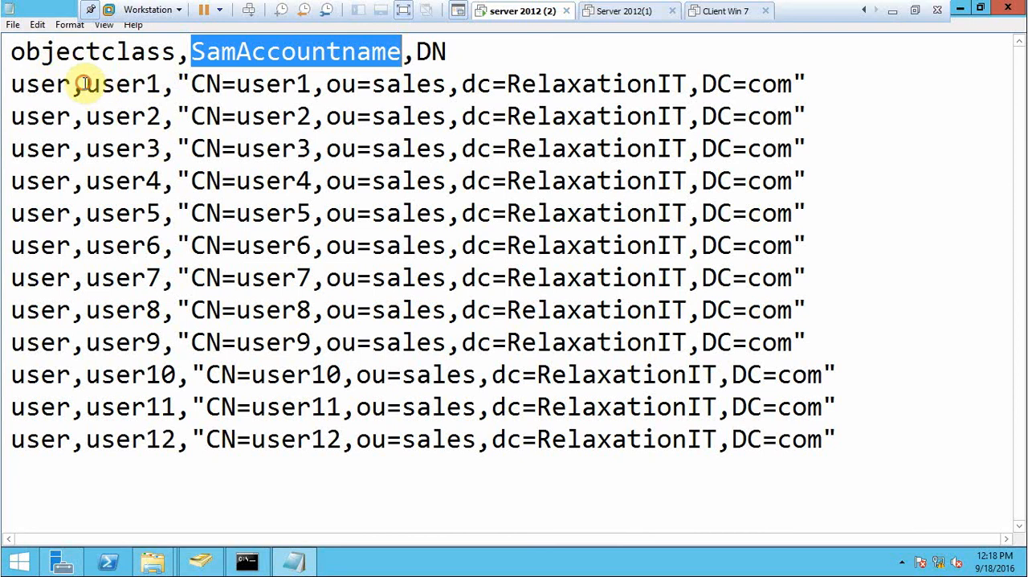
{"action": "left_click_drag", "start_coordinate": [84, 84], "coordinate": [162, 83]}
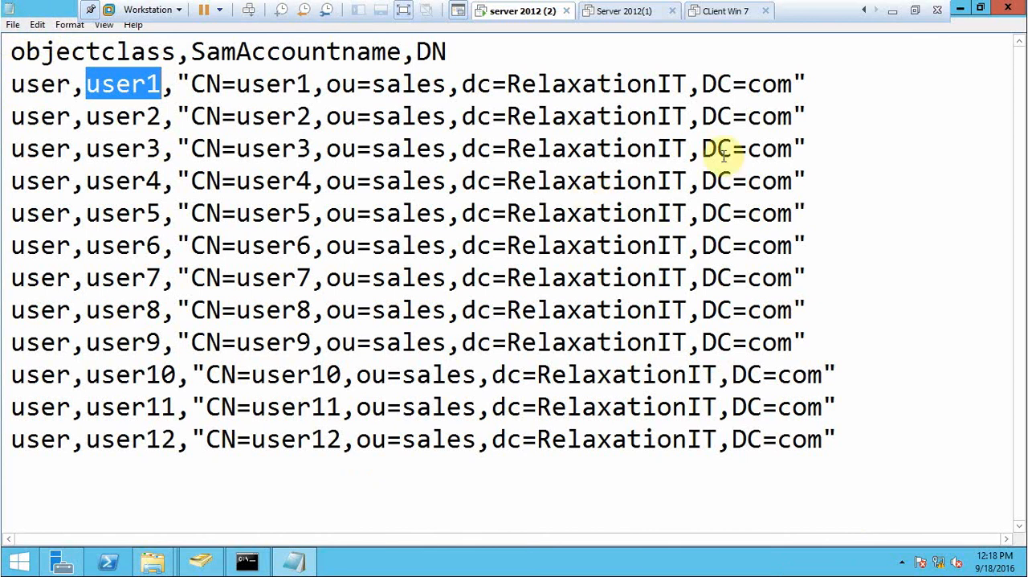
Compare the Command Prompt import output with the user list in Active Directory Users and Computers, selecting user6.
{"action": "left_click", "coordinate": [247, 561]}
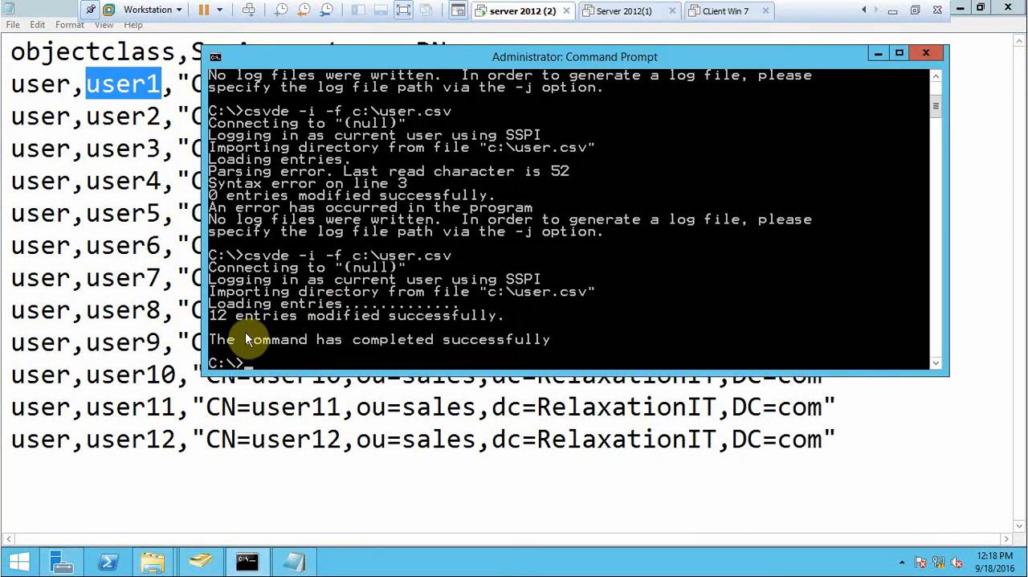
{"action": "left_click", "coordinate": [203, 562]}
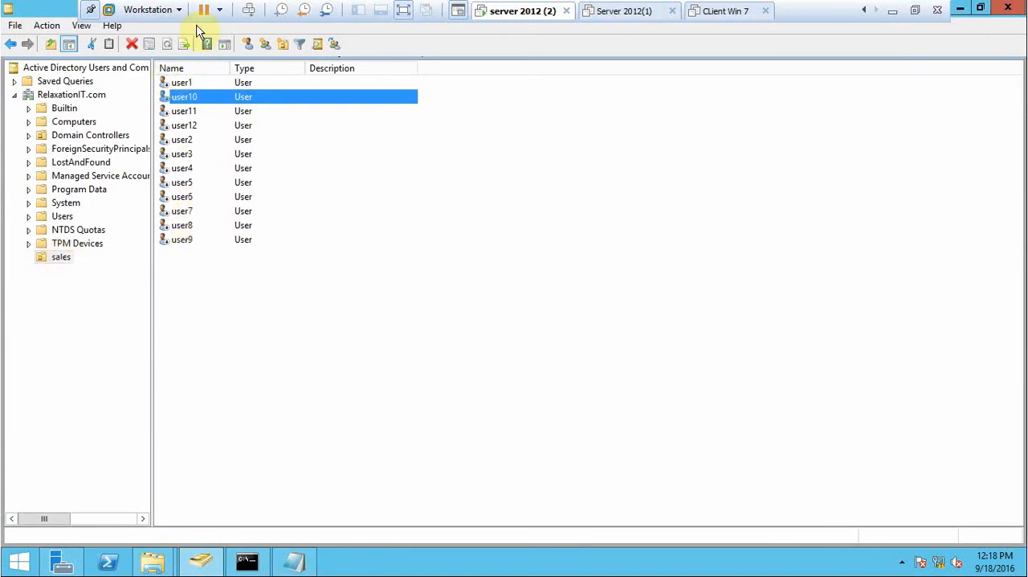
{"action": "left_click", "coordinate": [183, 196]}
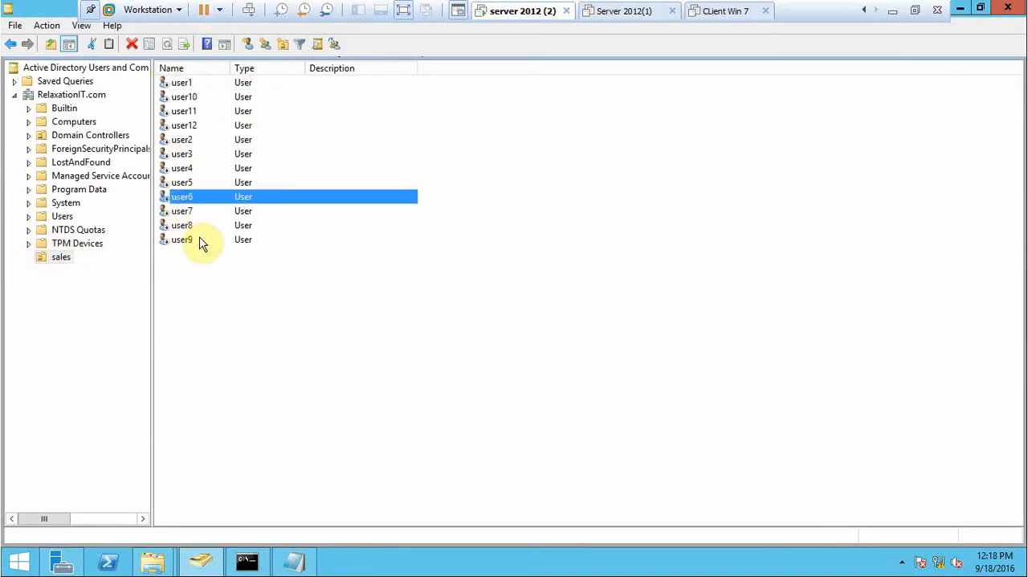